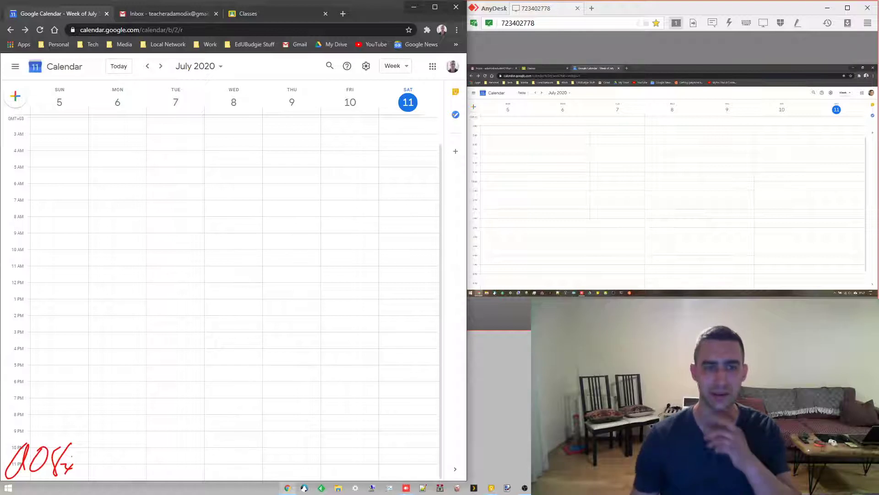
Switch to the Classes tab to view the Google Classroom class with its one student
click(269, 14)
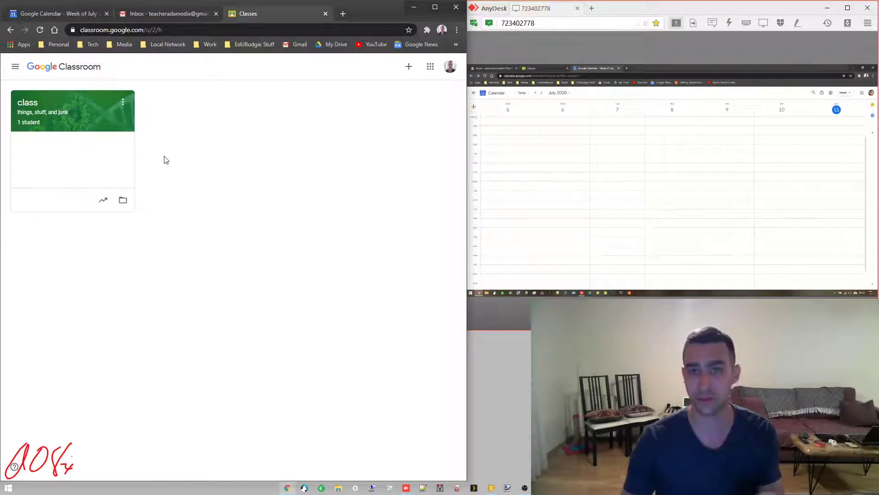
Return to the July 5–11 calendar week, discard a stray draft event, and maximize AnyDesk
click(80, 14)
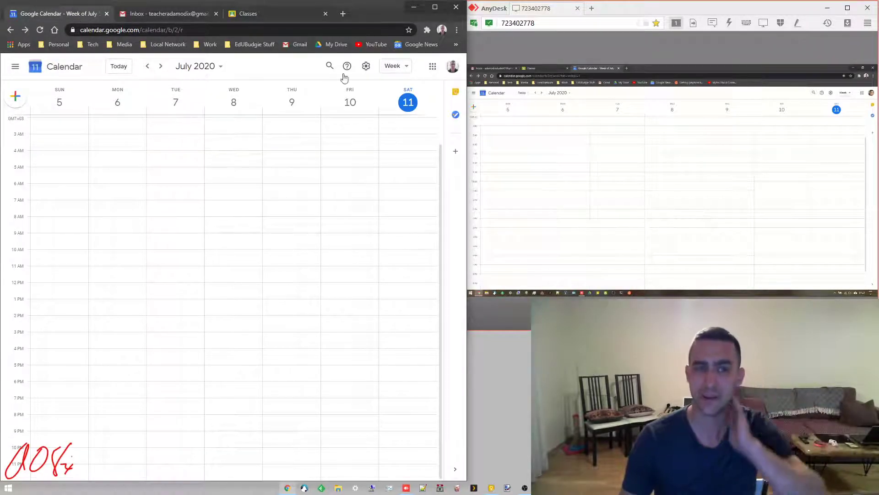
click(453, 66)
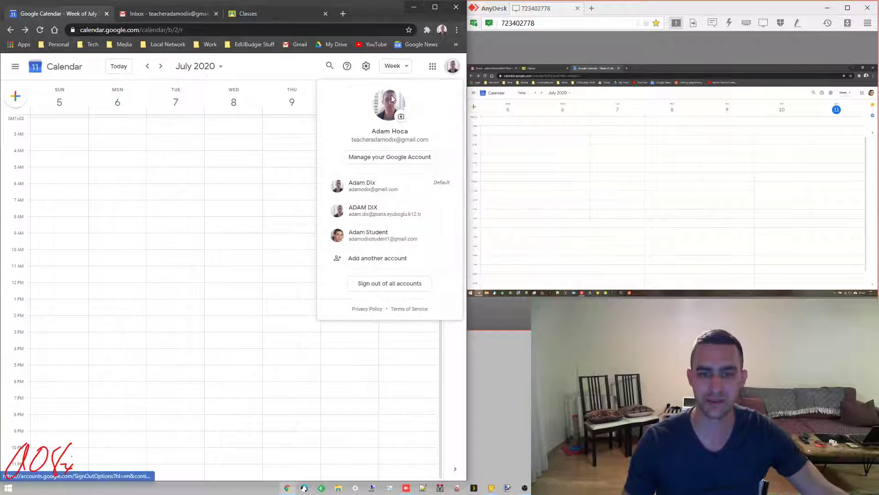
click(218, 157)
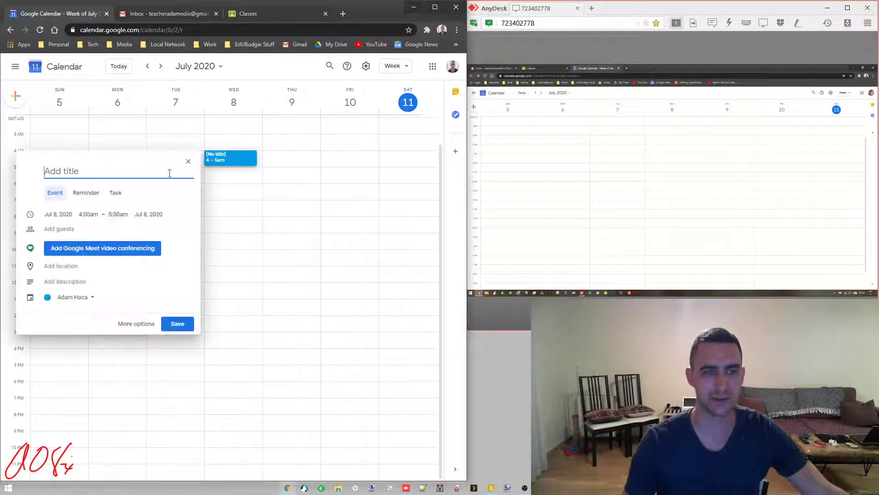
click(188, 161)
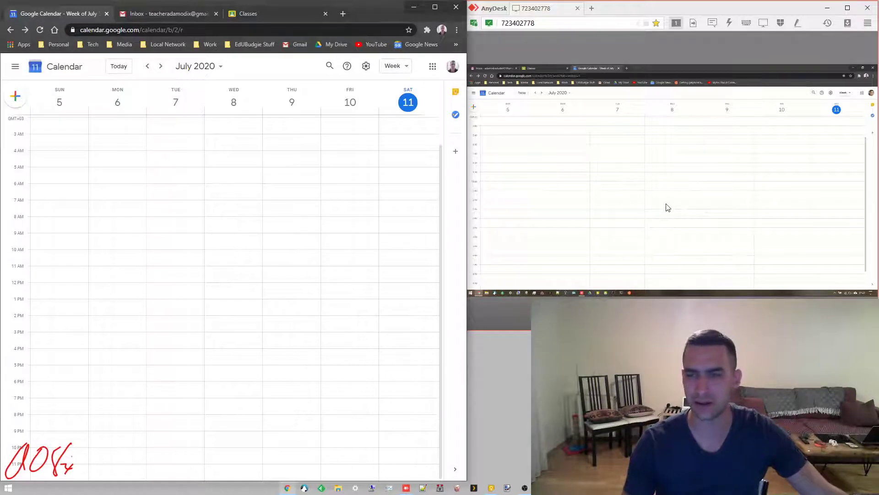
click(848, 8)
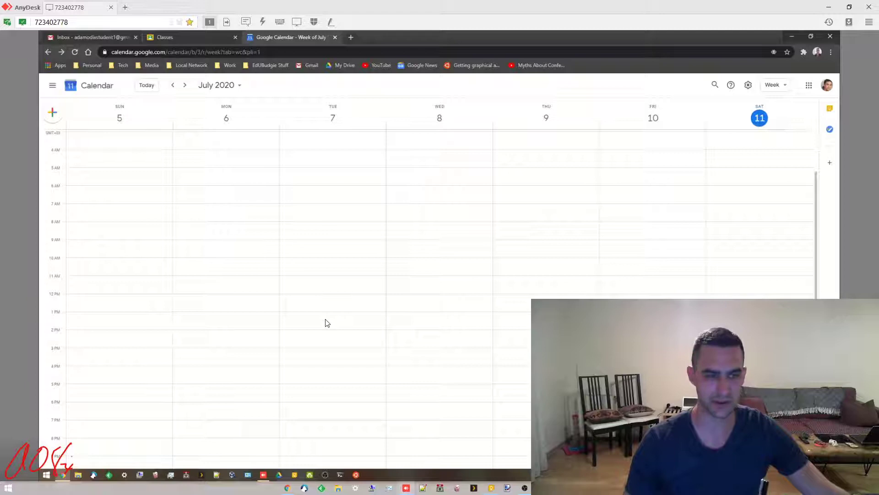
Create a 'remember to feed dog' event on Monday at 5pm in the remote calendar
click(231, 395)
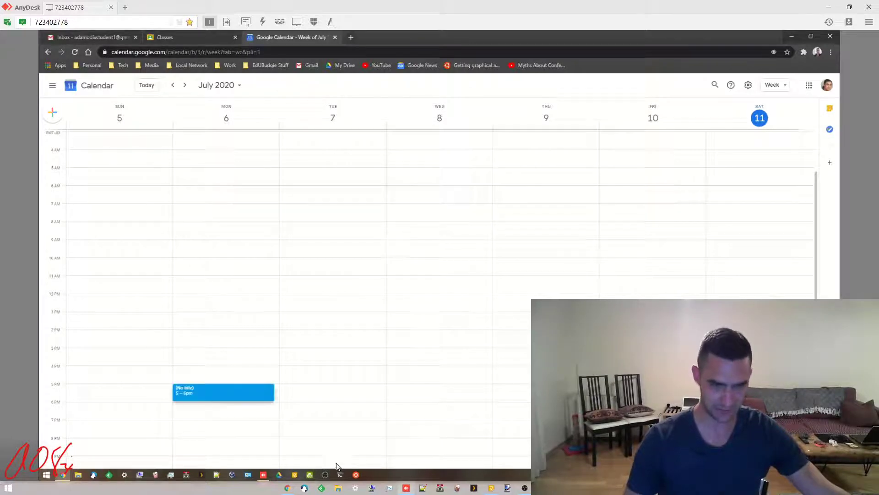
text(rememeb)
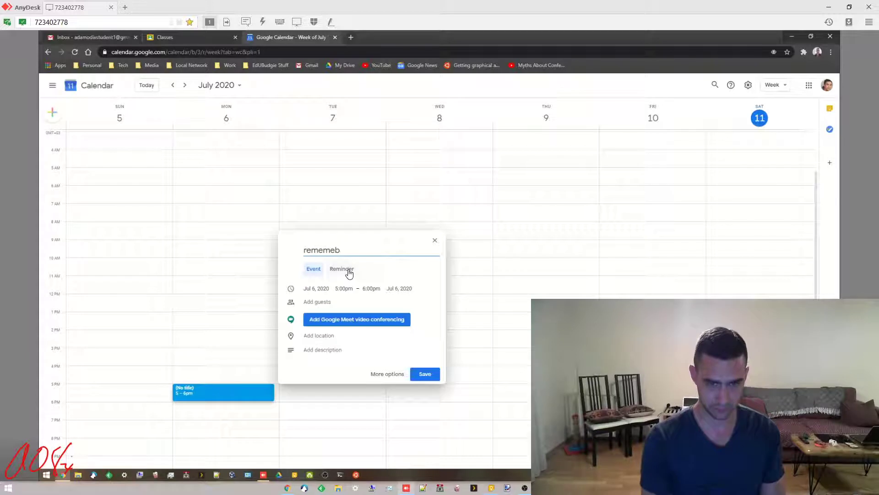
key(BackSpace)
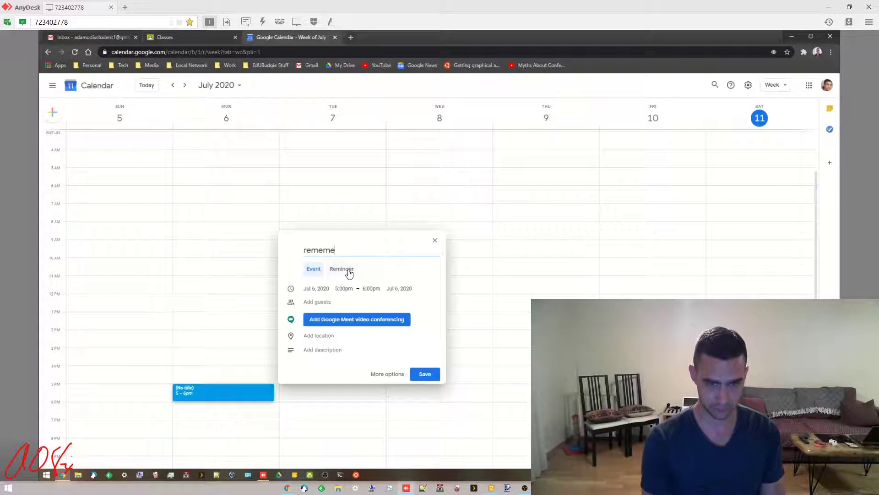
text(ber)
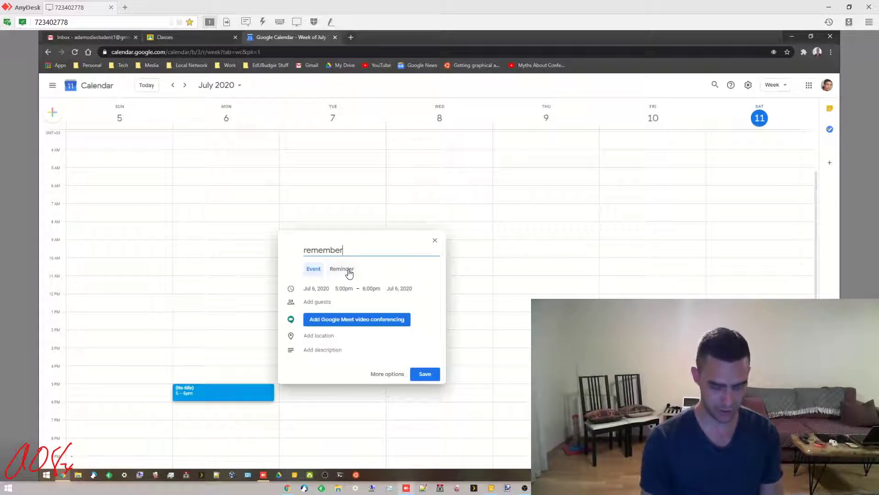
text( to feed)
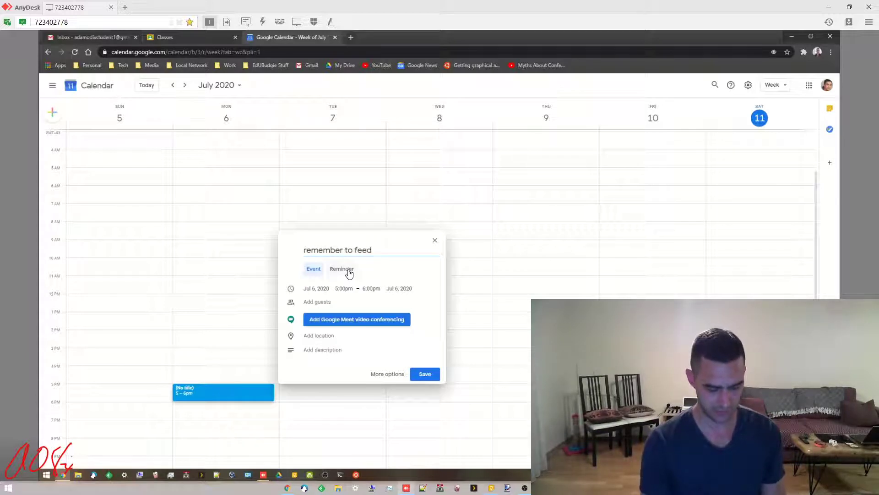
text( dog)
click(425, 375)
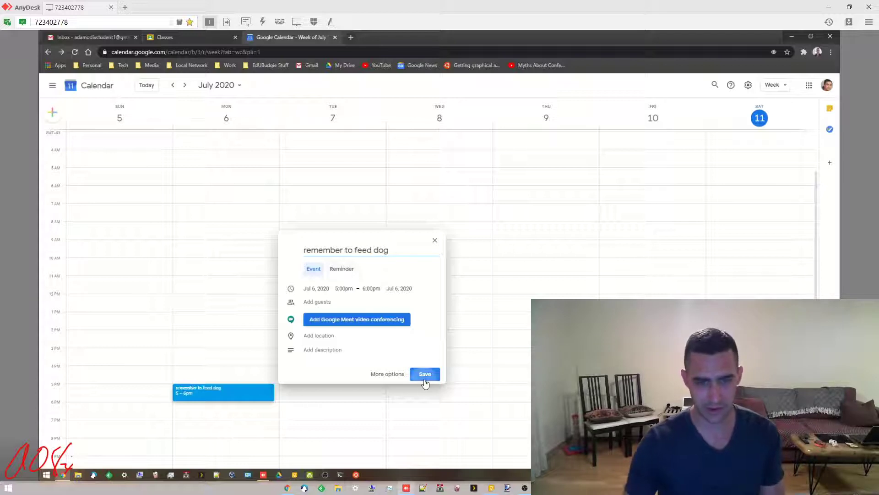
Add a second Monday 5pm event titled 'remember to feed cat'
click(230, 395)
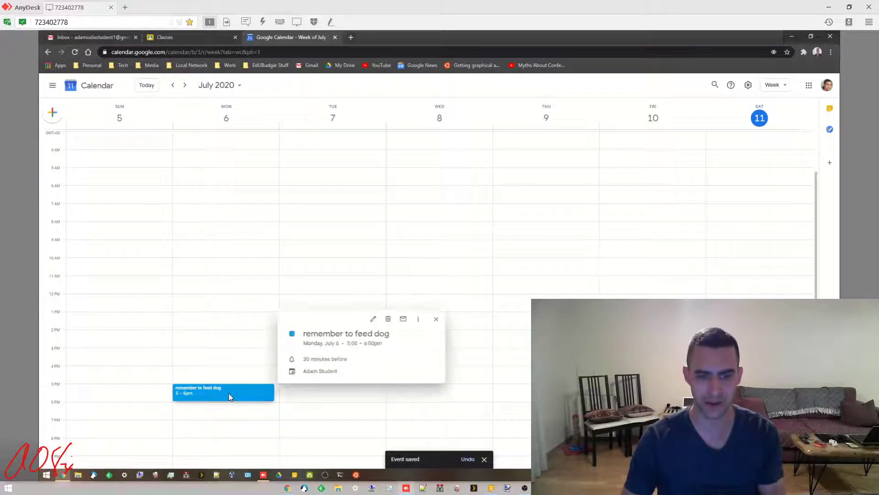
click(282, 395)
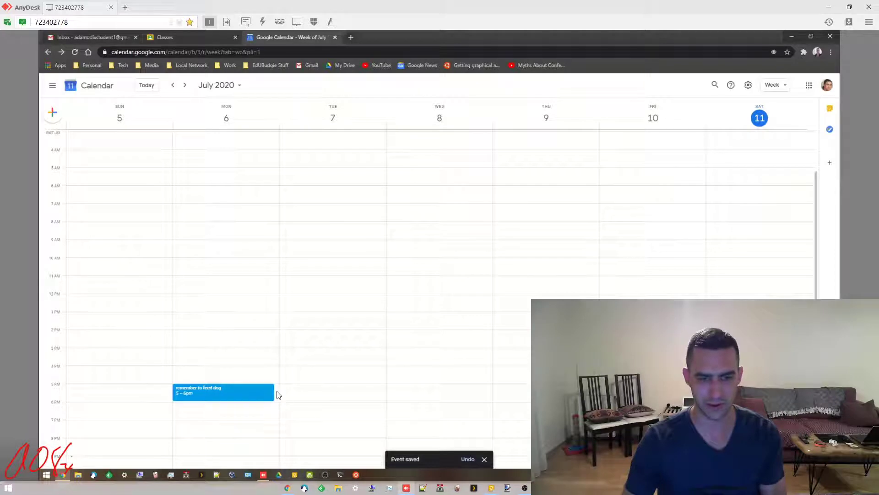
click(277, 394)
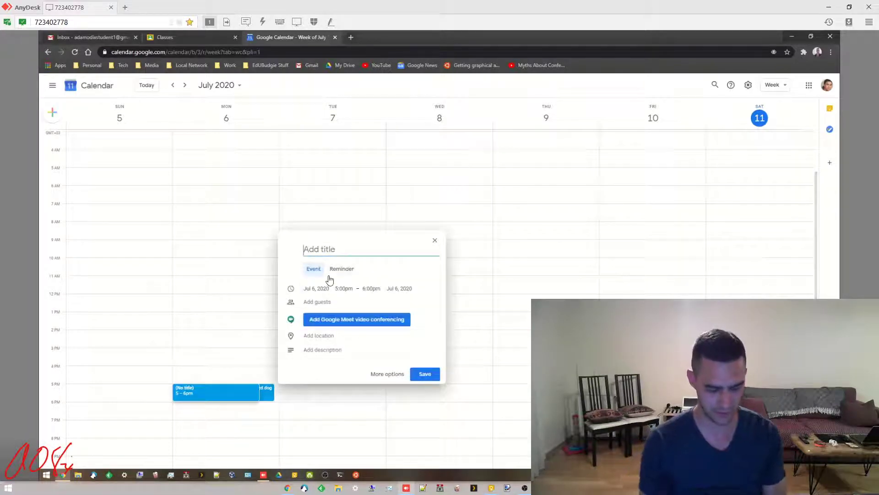
text(remember to fee)
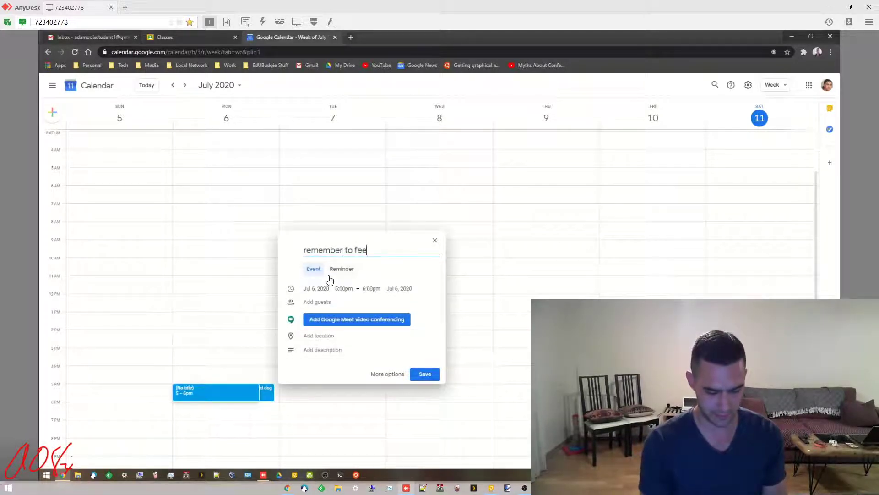
text(d cqat)
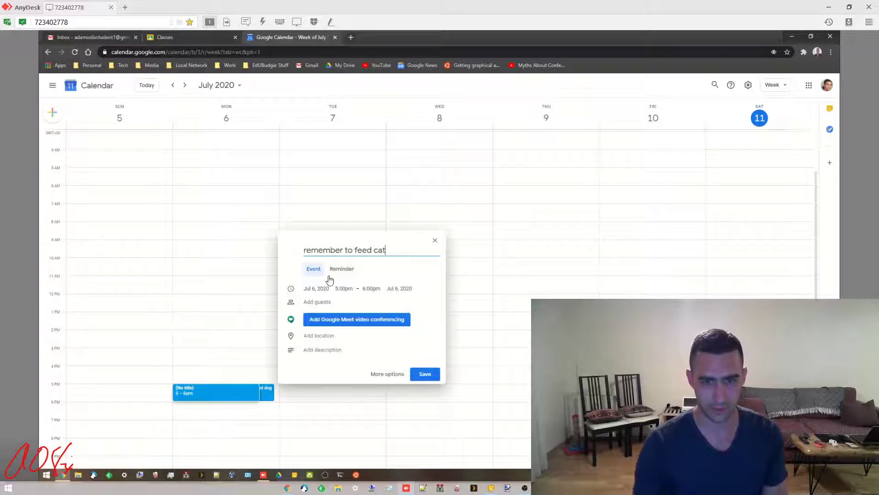
click(426, 374)
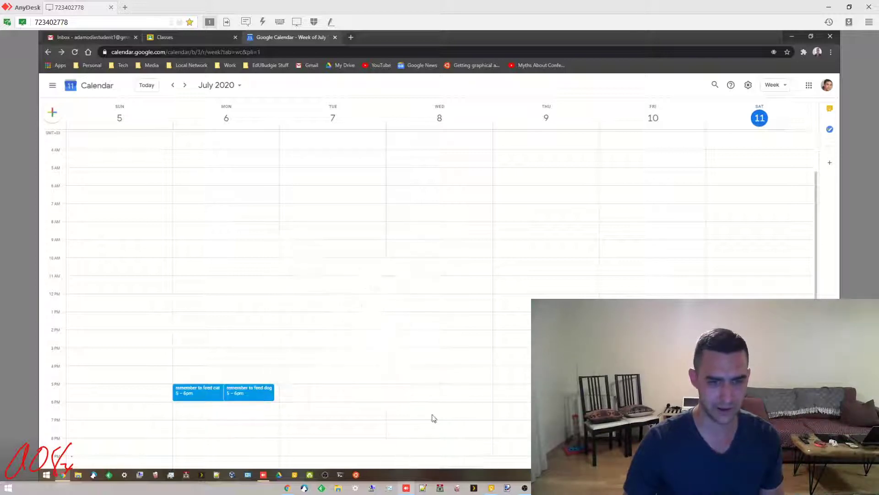
Colour the feed dog event orange and discard the stray Monday 3pm draft
right_click(259, 398)
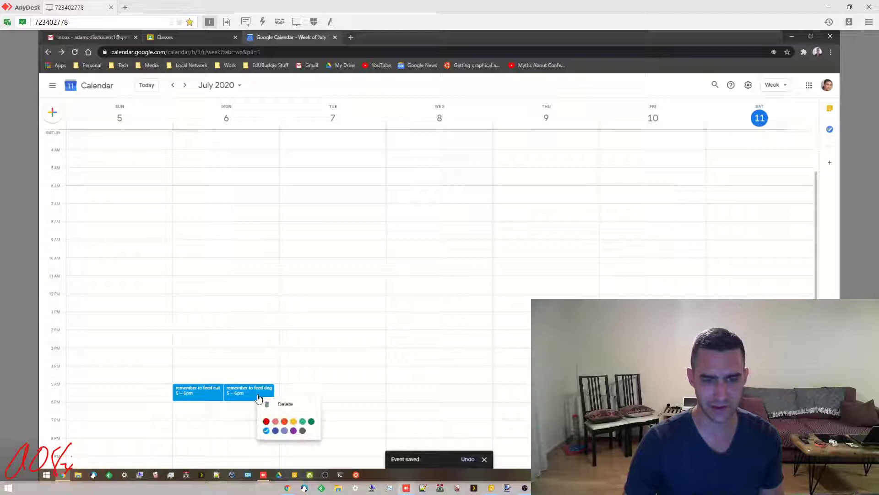
click(281, 418)
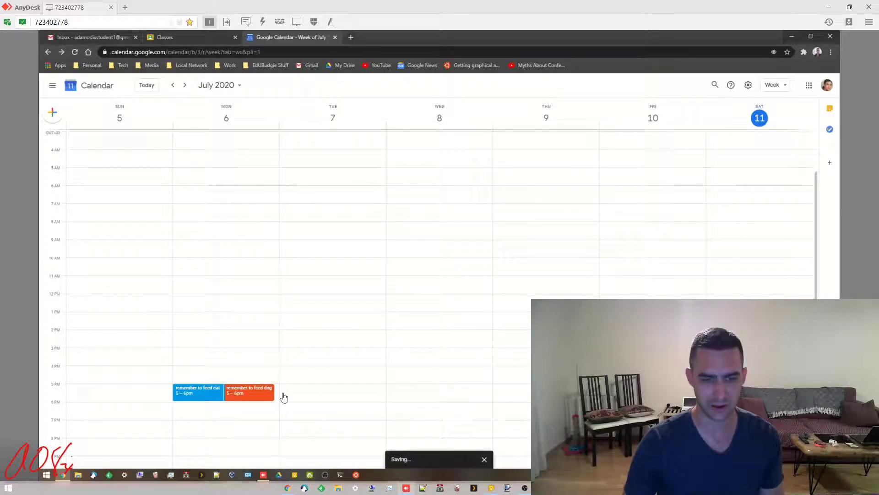
click(261, 351)
click(436, 206)
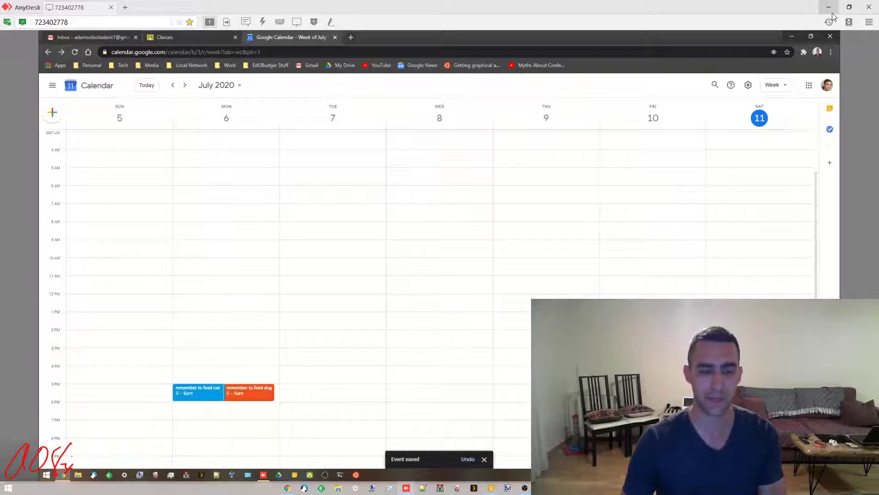
Restore the AnyDesk window and save an 'English' event on Monday, July 6, 8–9am
click(849, 6)
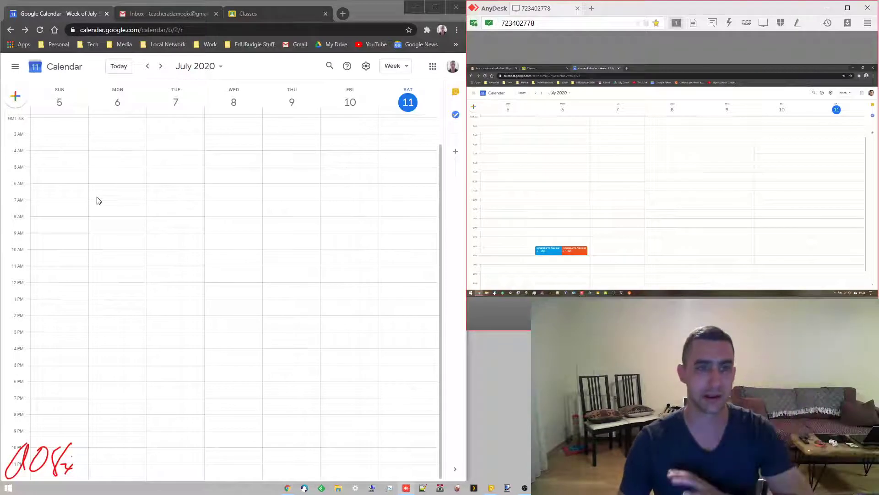
click(119, 218)
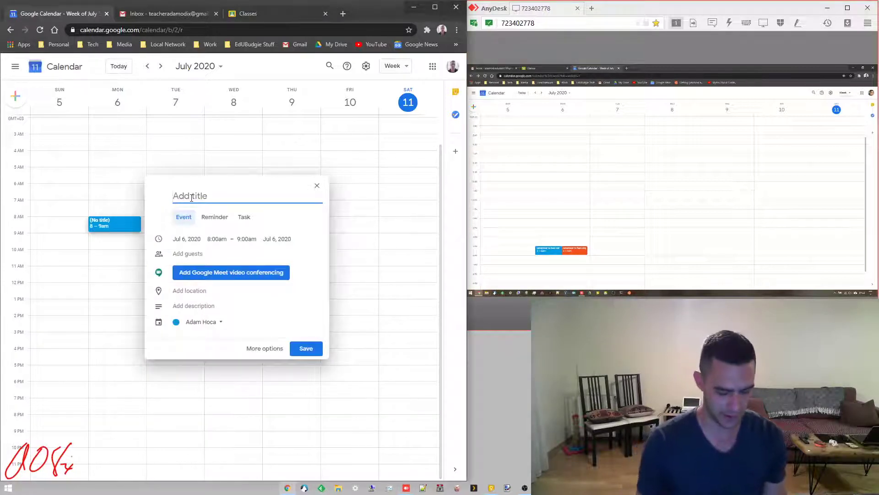
text(English)
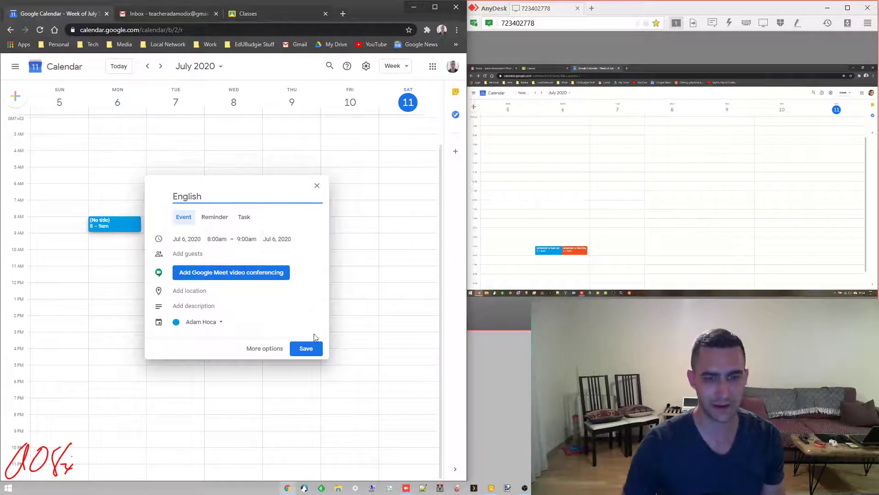
click(307, 347)
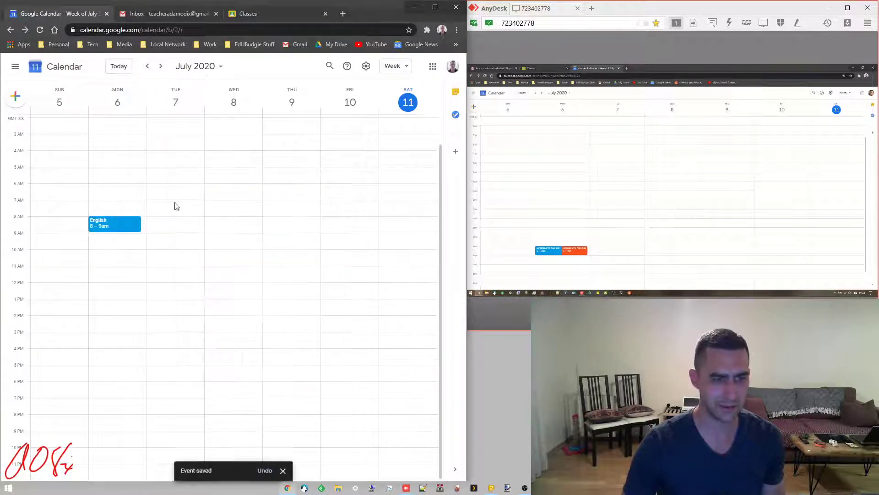
click(125, 229)
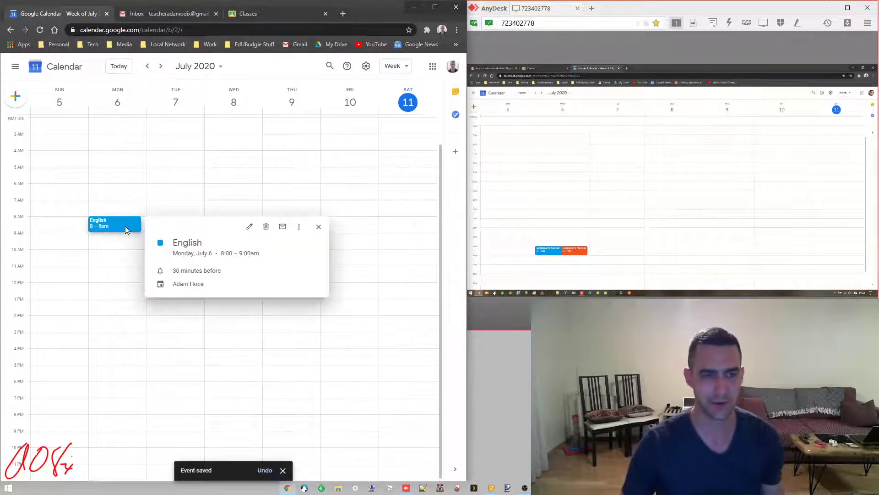
In the English event's full editor, swap the existing conference for a new Google Meet link
click(249, 228)
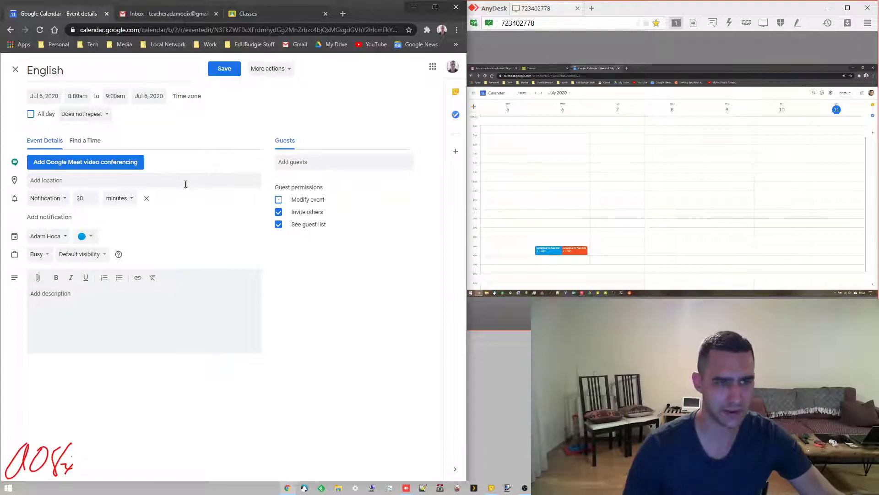
click(95, 166)
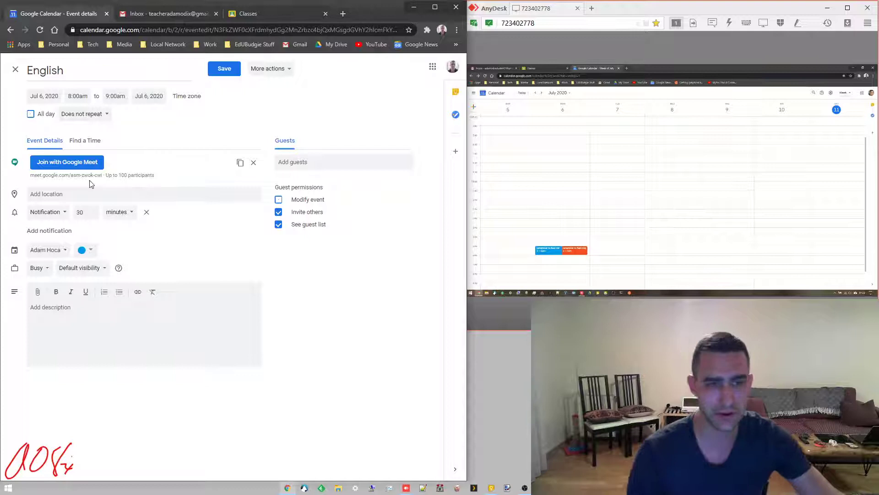
click(253, 162)
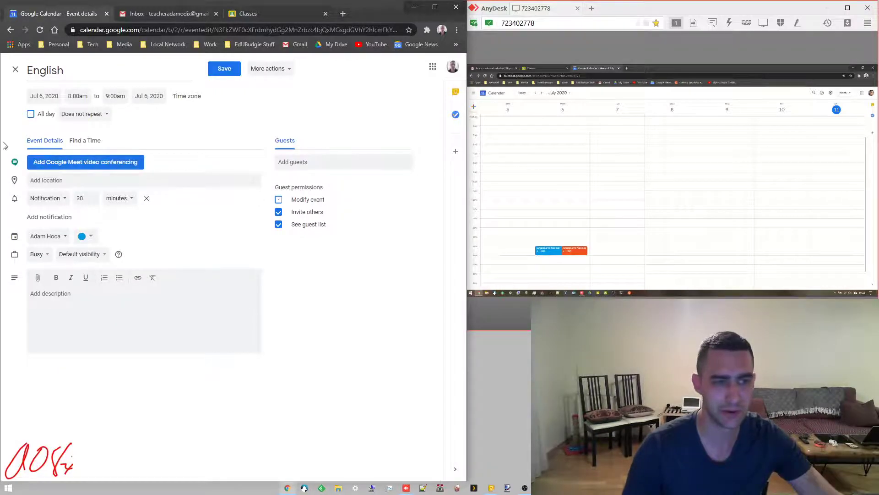
click(108, 167)
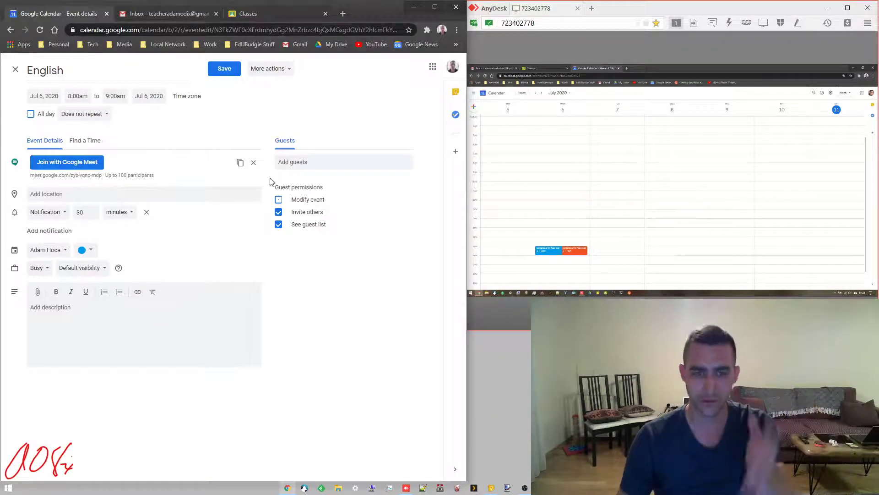
Add the student account as a guest, clearing stray text from the guest field
click(317, 158)
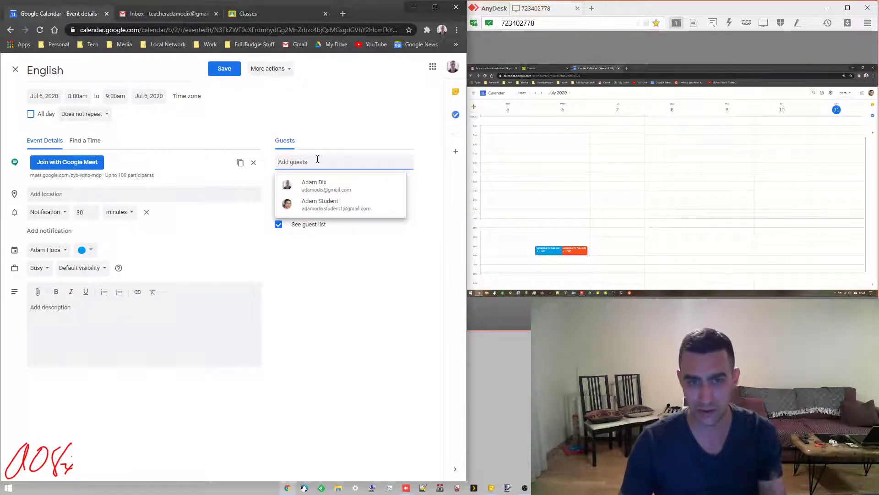
click(348, 210)
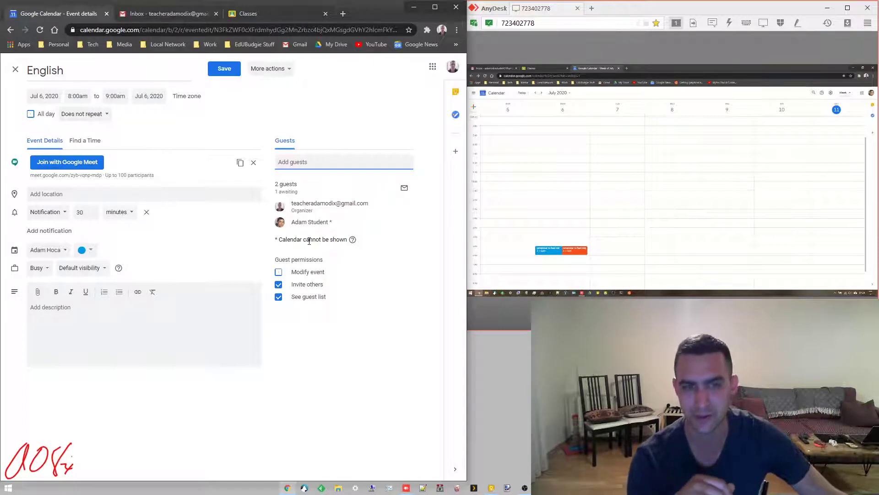
text(lh)
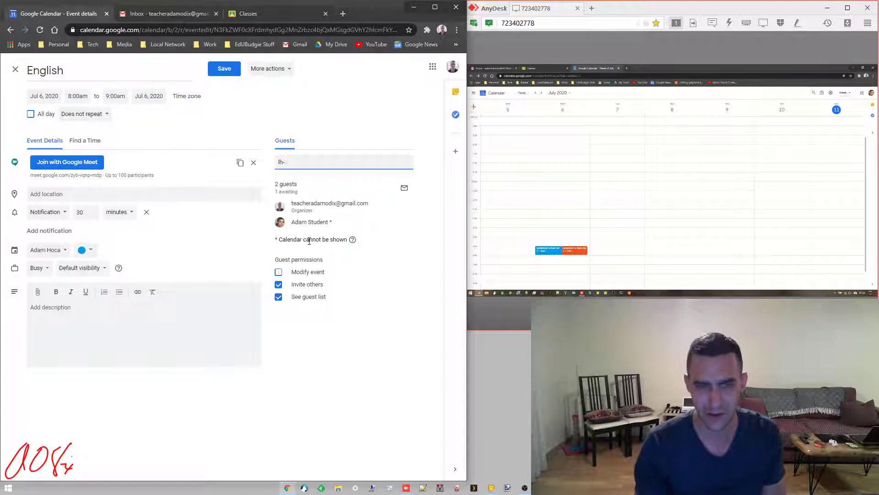
key(BackSpace)
key(BackSpace)
key(BackSpace)
key(BackSpace)
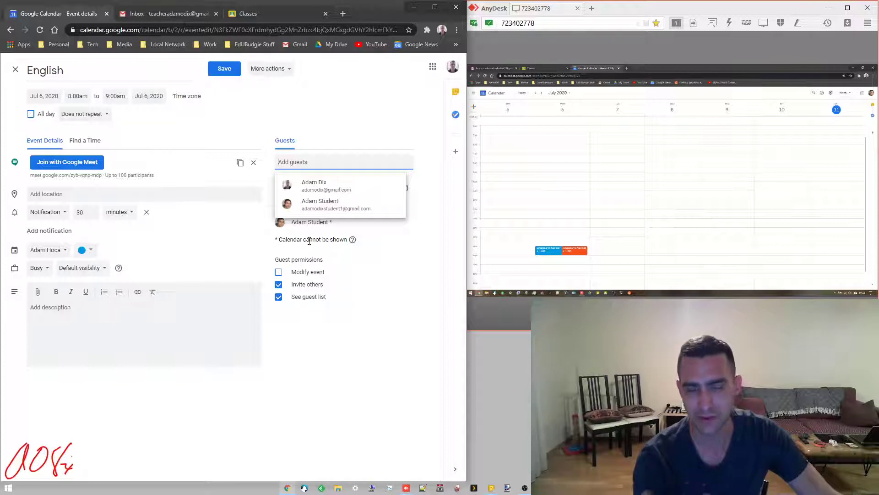
click(374, 409)
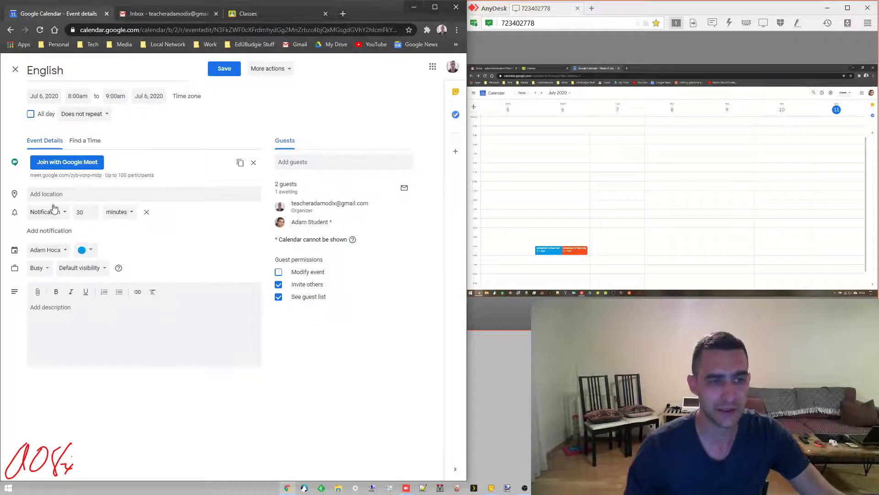
Set a custom weekly recurrence on Monday, Wednesday and Friday, ending Dec 31, 2020
click(106, 115)
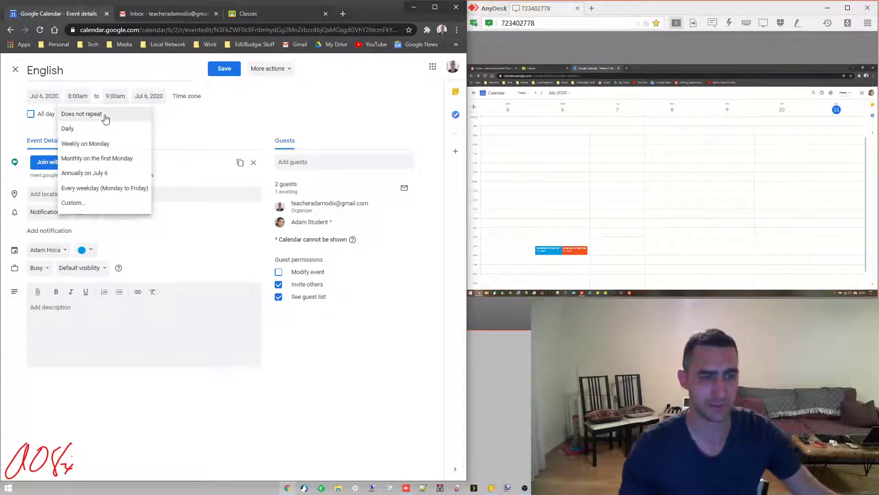
click(94, 144)
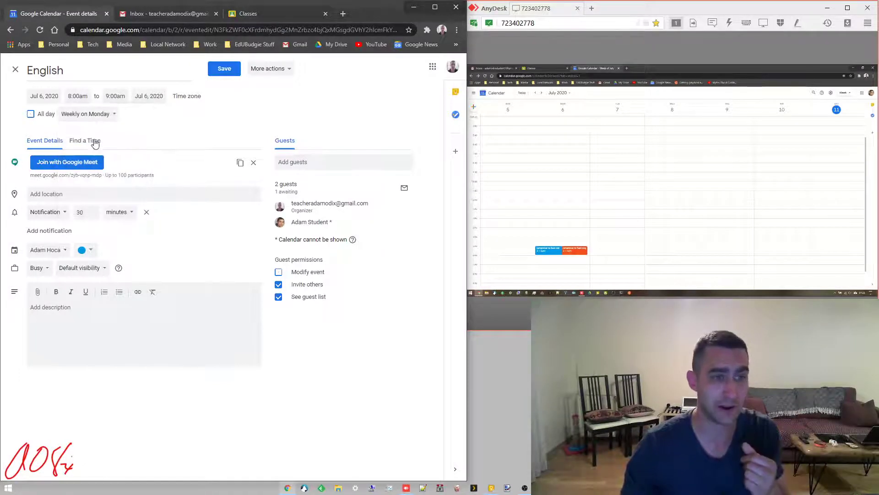
click(93, 118)
click(80, 175)
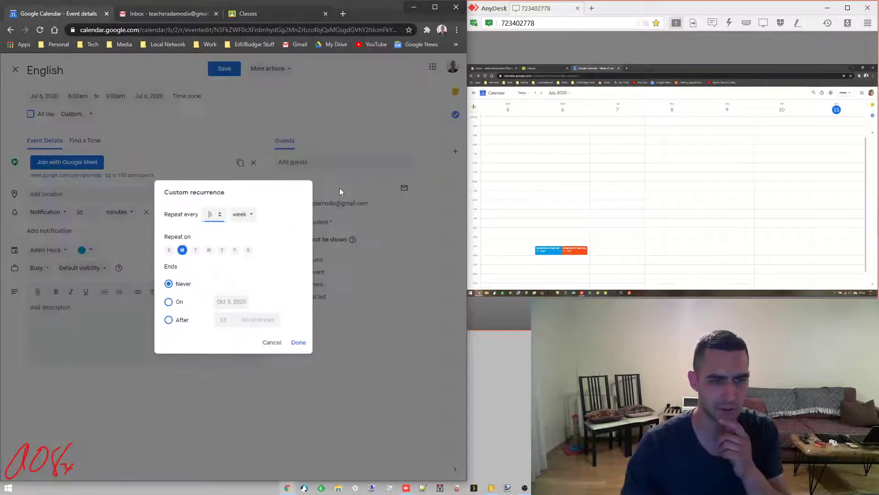
click(208, 251)
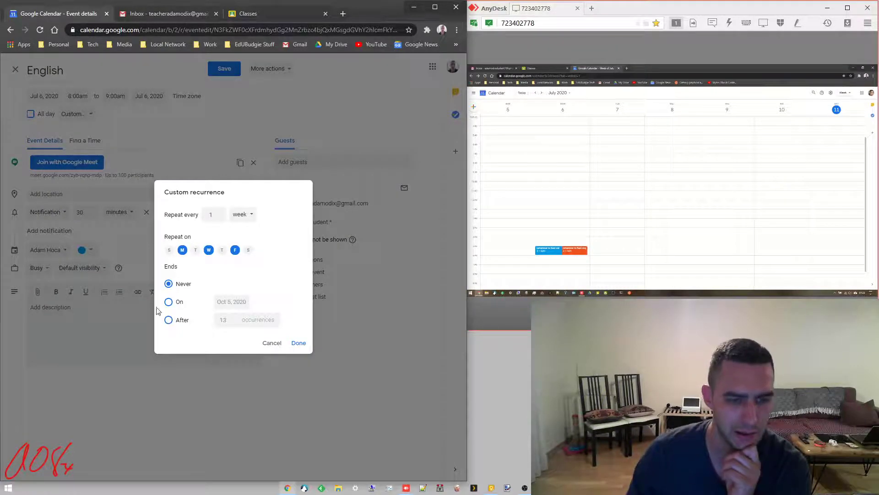
click(236, 301)
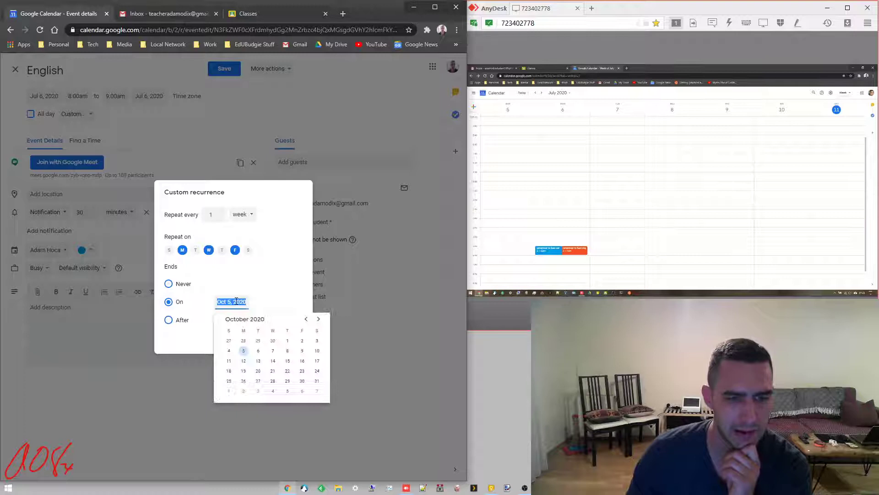
click(318, 321)
click(319, 321)
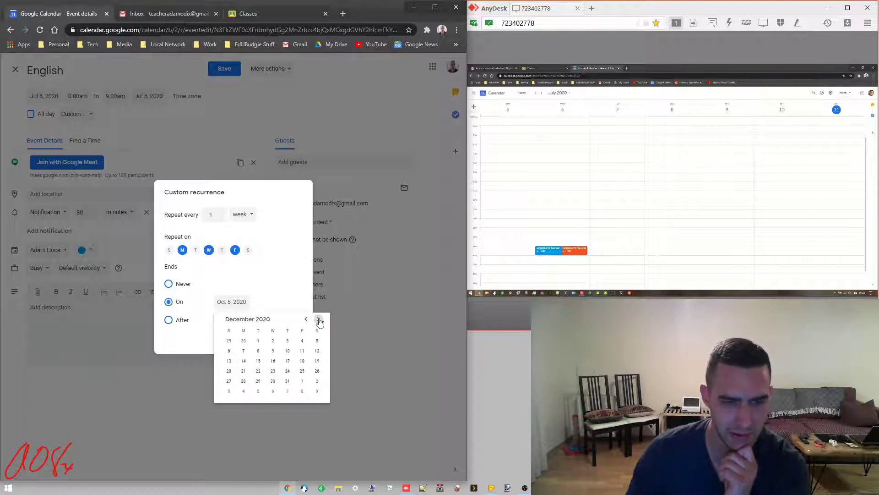
click(320, 321)
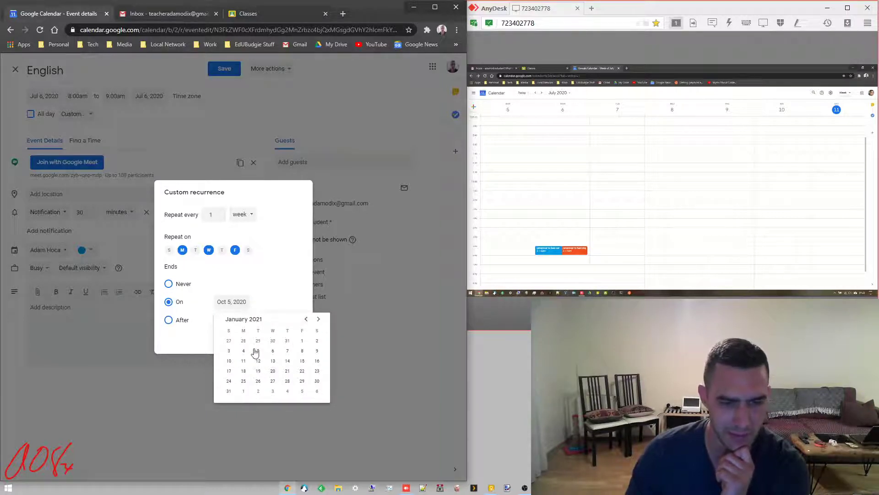
click(287, 341)
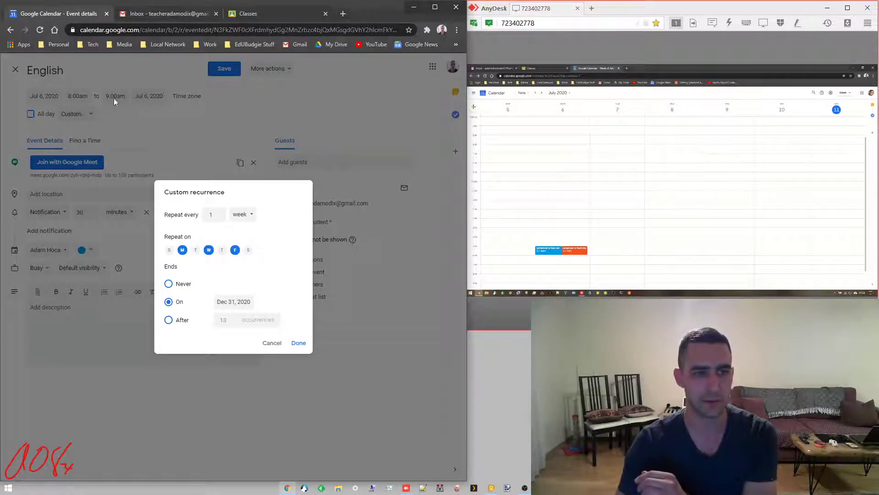
click(301, 343)
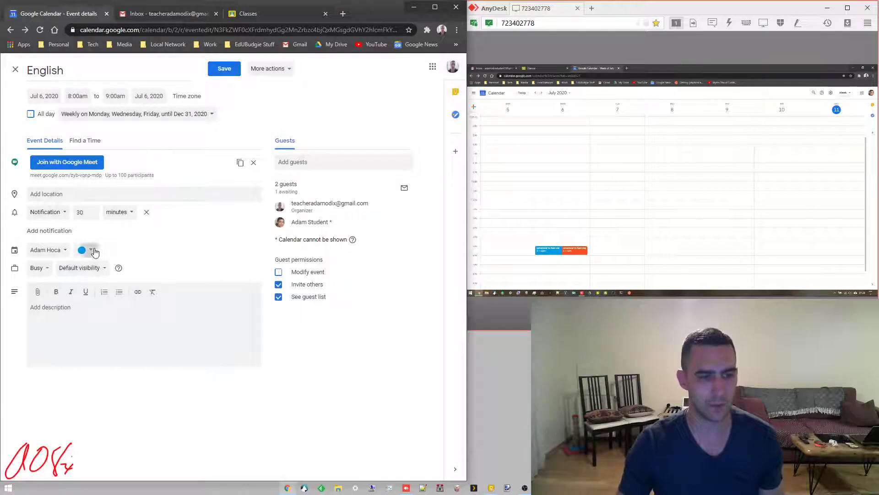
Colour the event Tomato and describe it: 'Remember to bring your books, your pencils, and your MINDS!'
click(94, 250)
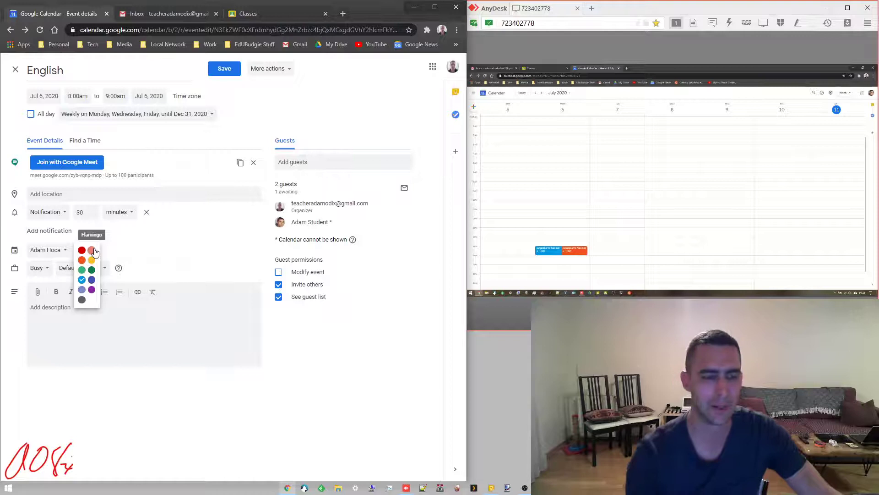
click(82, 250)
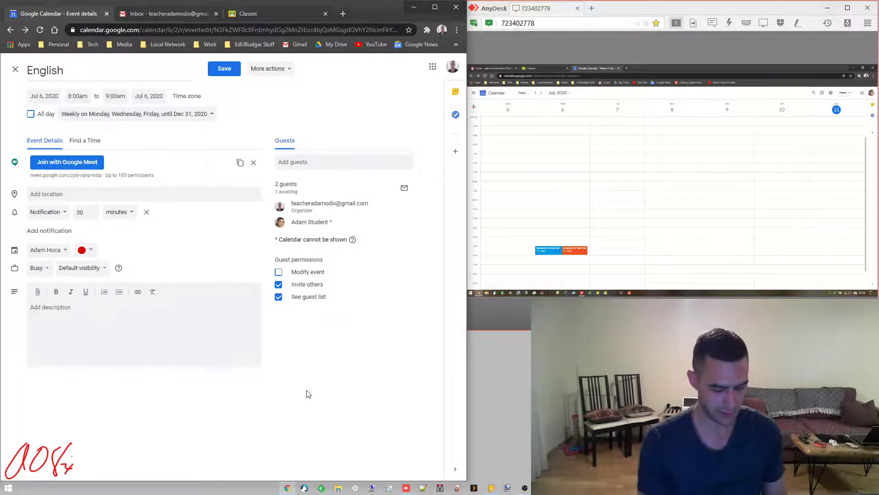
text(Remember to bring your books, your pencils, and yo)
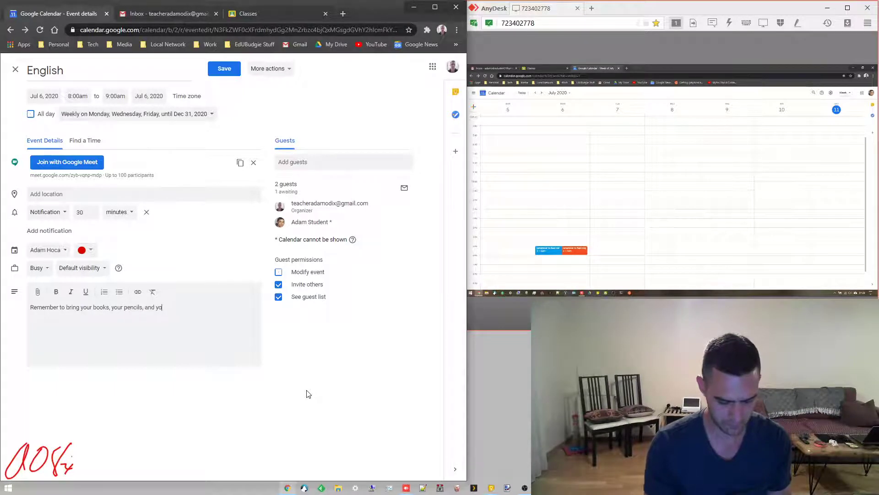
text(ur MINDS!)
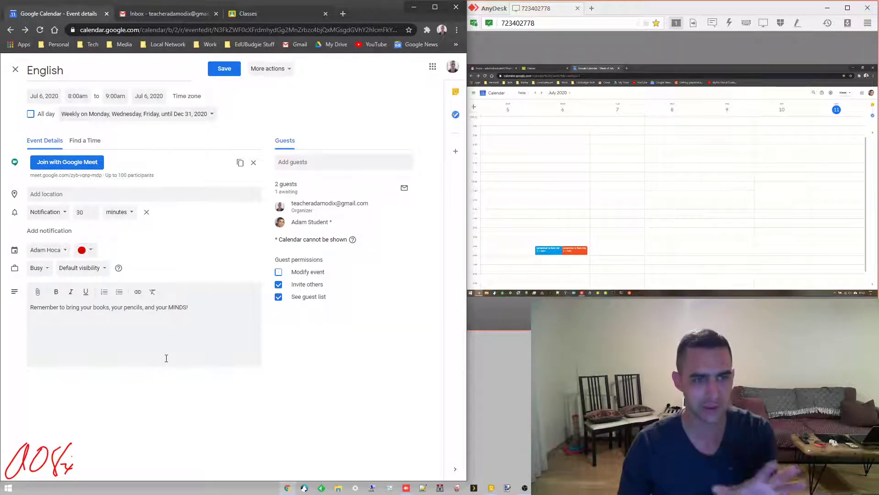
Save the English event, send invitations to guests, and view the student's calendar full screen
click(225, 68)
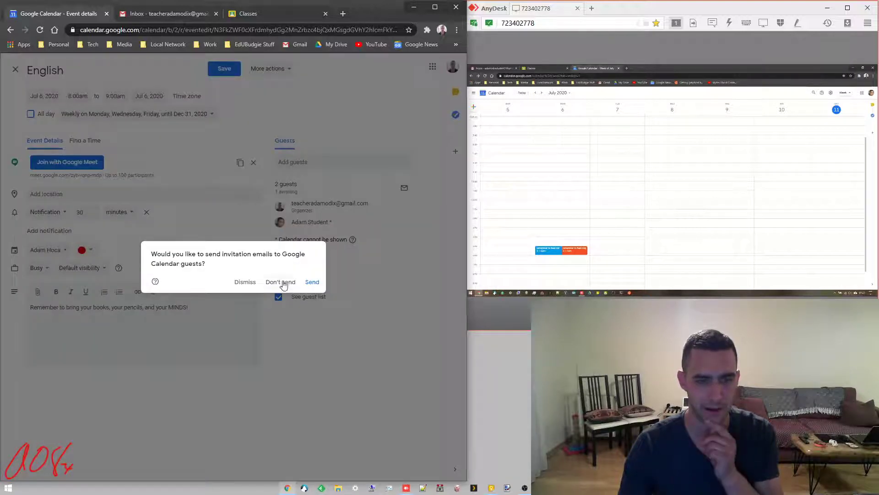
click(314, 283)
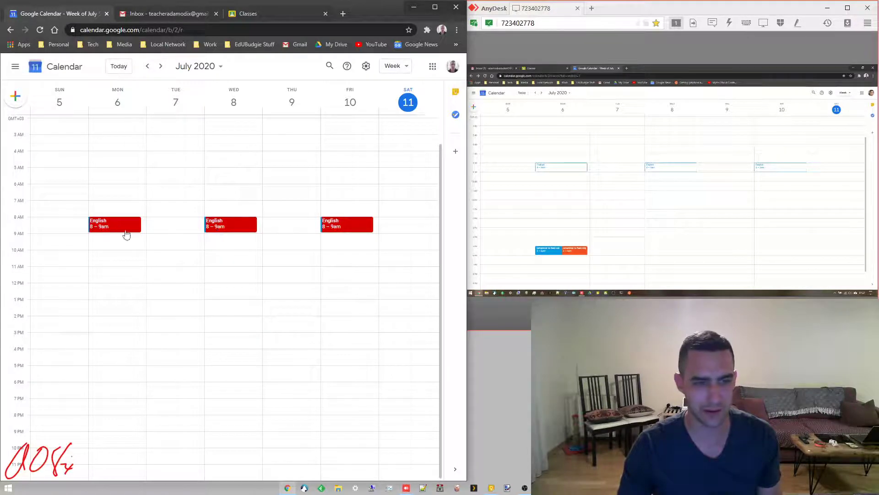
click(847, 8)
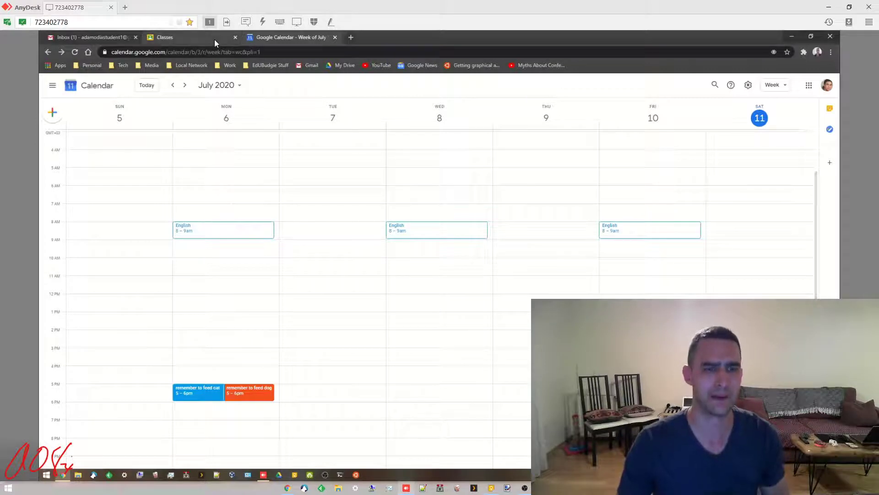
click(848, 8)
click(232, 226)
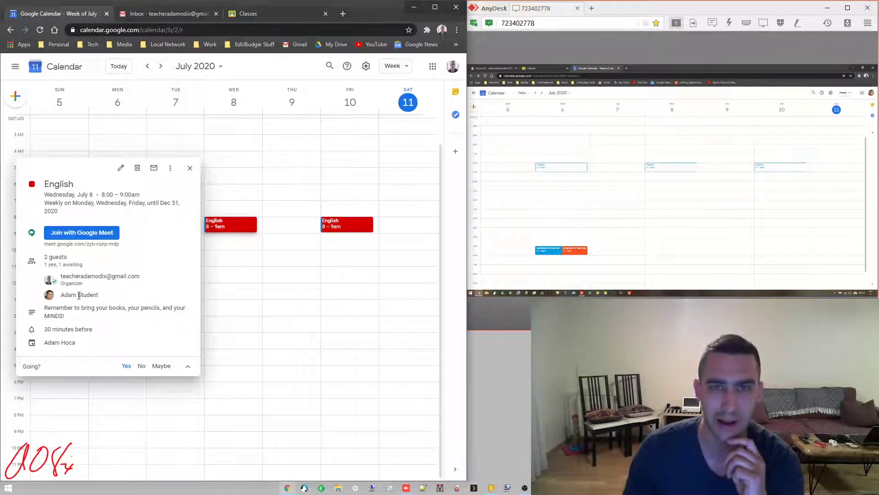
mouse_move(80, 295)
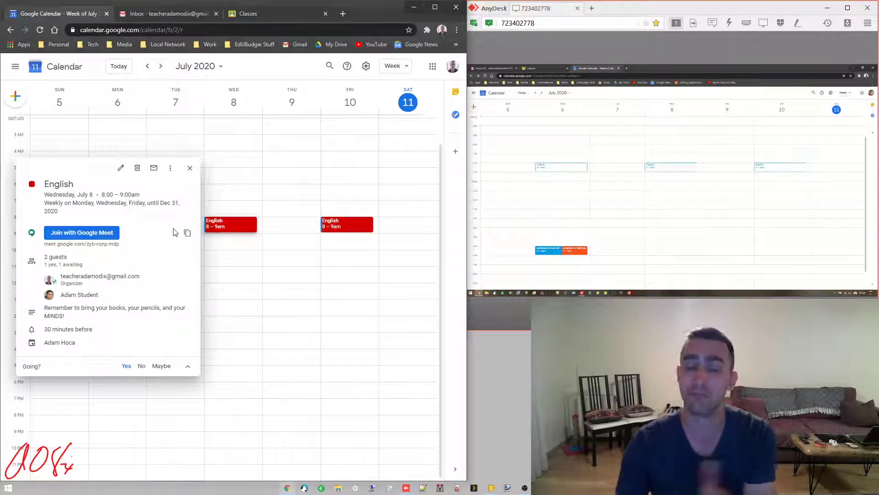
click(190, 168)
In the student's Gmail, accept the English invitation, delete the email, and return to Calendar
click(847, 8)
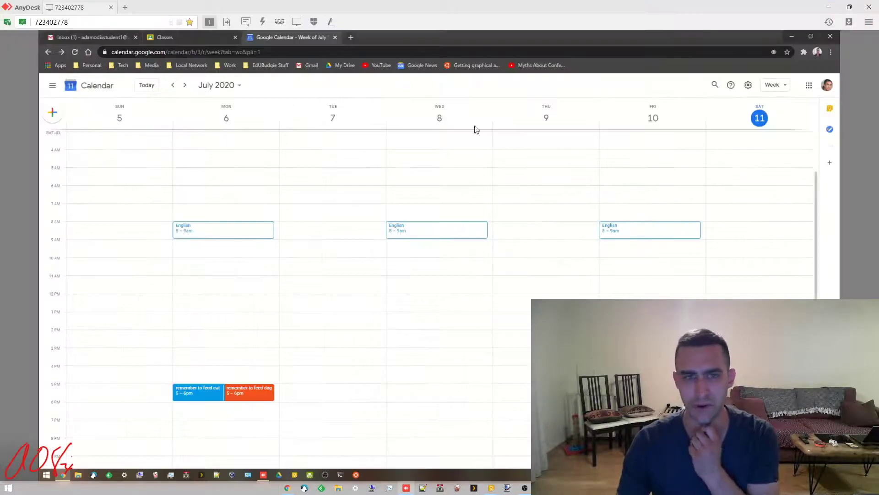
click(91, 37)
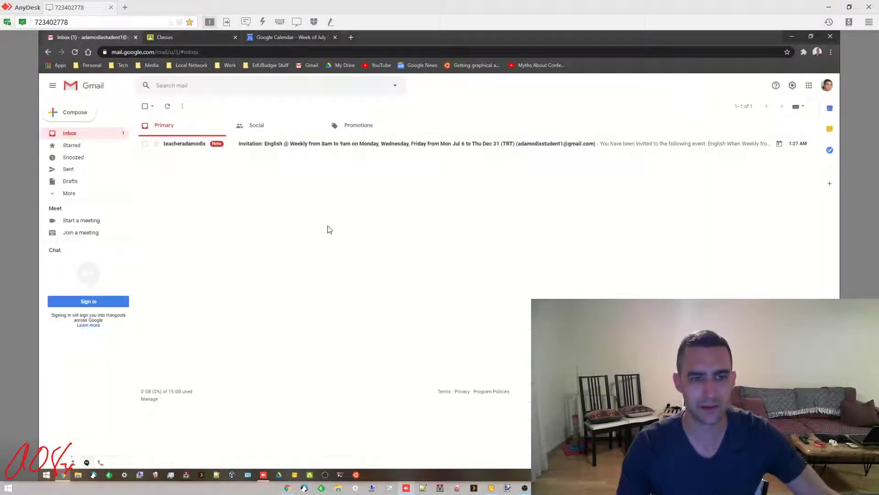
click(373, 146)
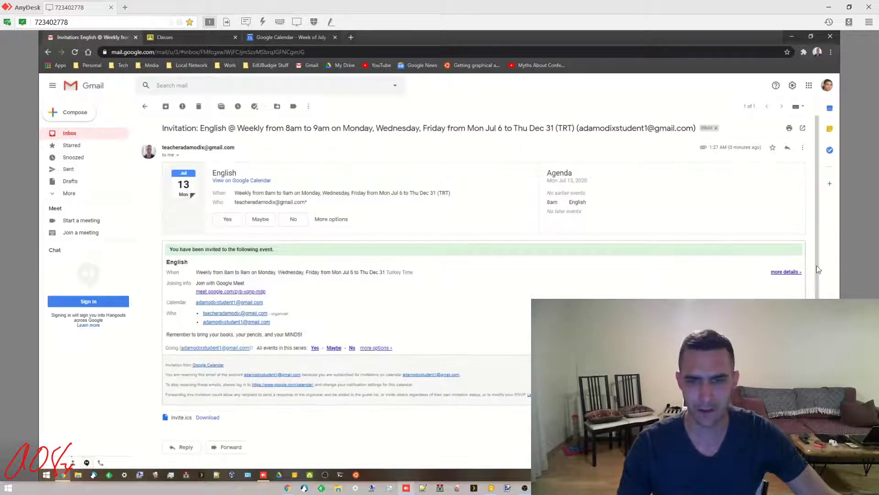
click(227, 220)
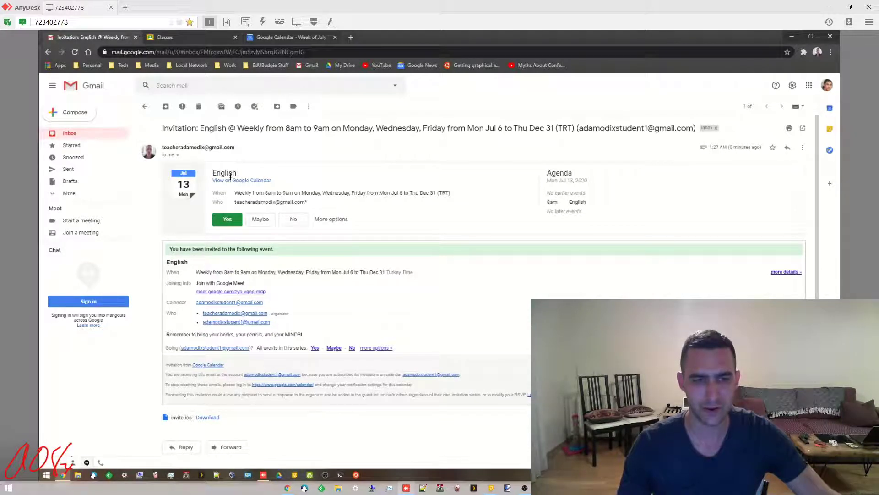
click(199, 106)
click(293, 37)
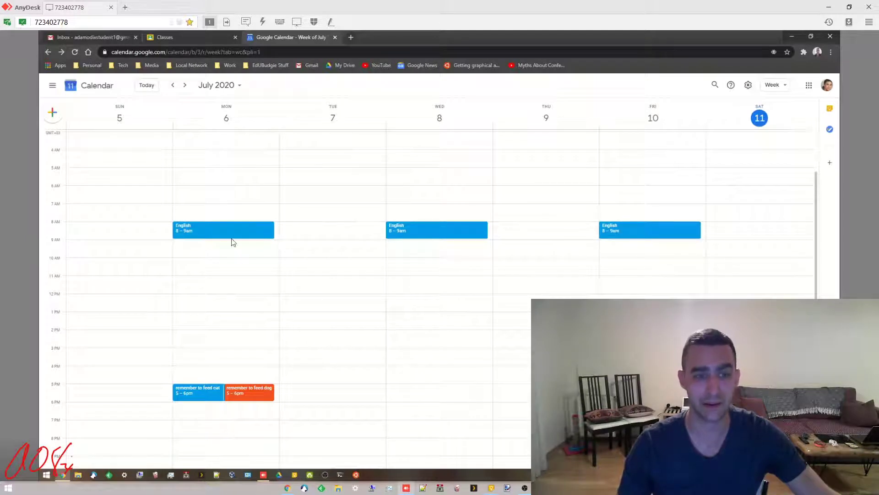
Page ahead several weeks to check the English repeats, then return to the week of July 5
click(185, 85)
click(185, 86)
click(184, 85)
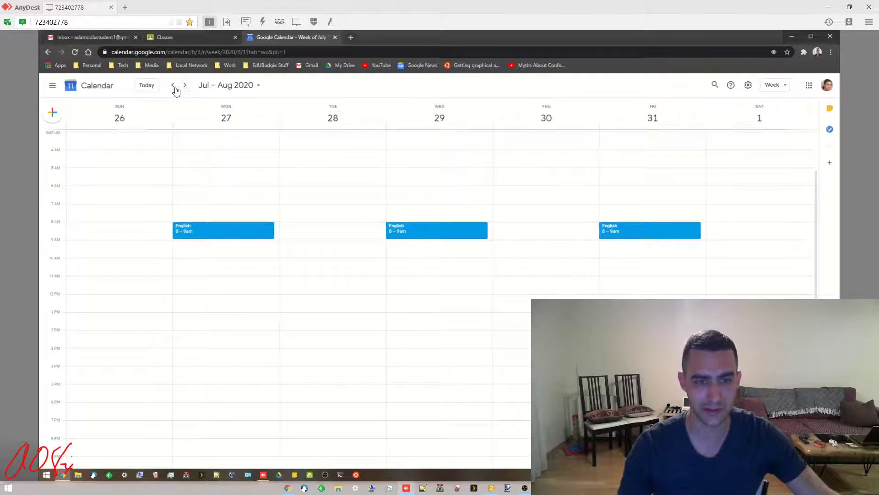
click(173, 85)
click(173, 86)
click(173, 86)
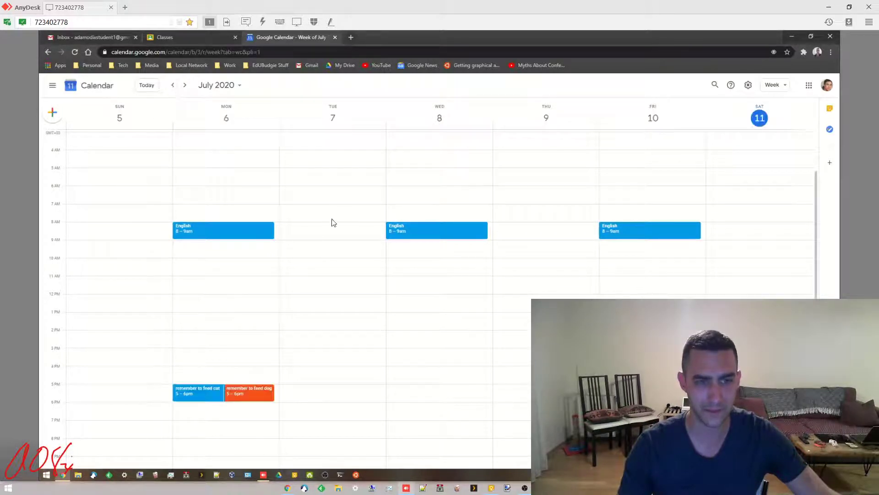
Recolour every event in the Monday English series red
right_click(252, 232)
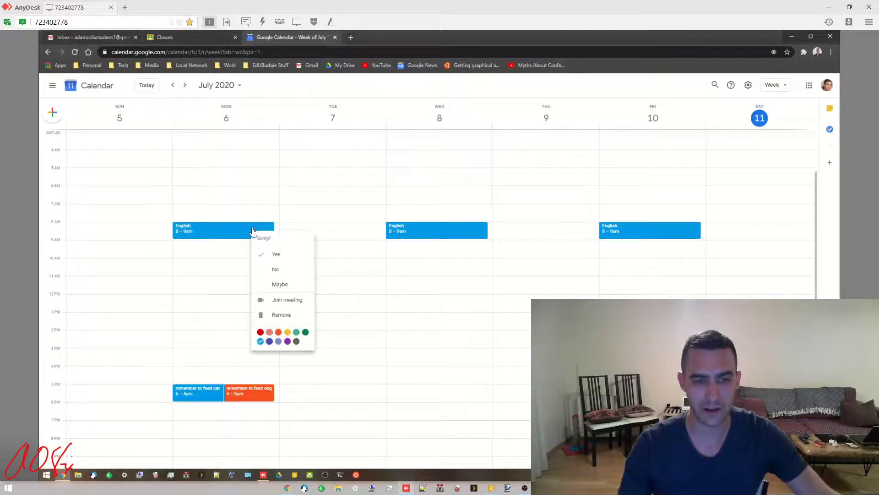
click(261, 332)
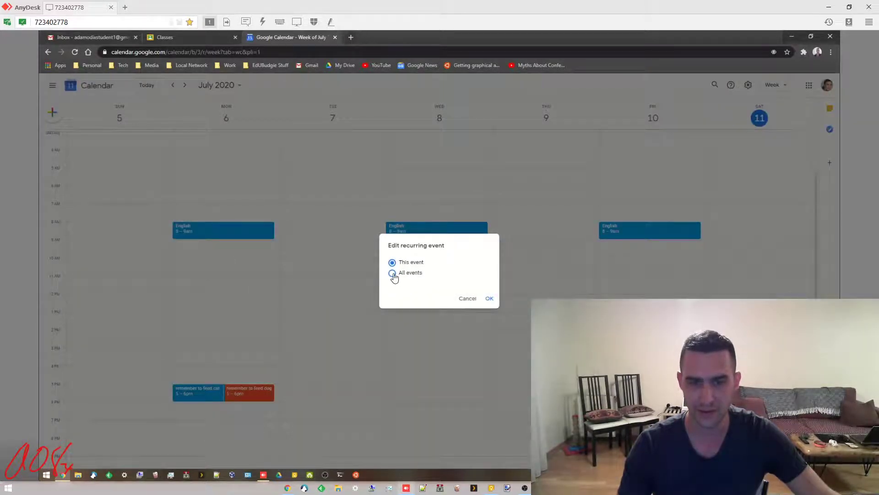
click(392, 273)
click(489, 298)
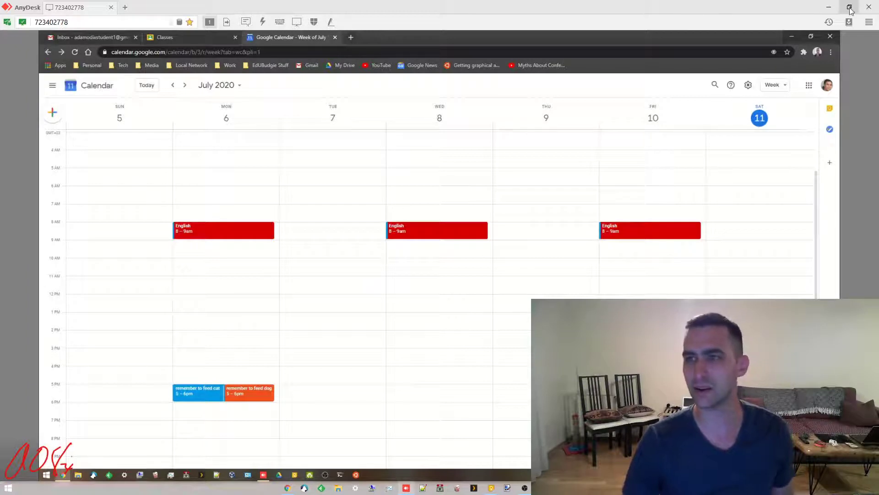
key(super+Down)
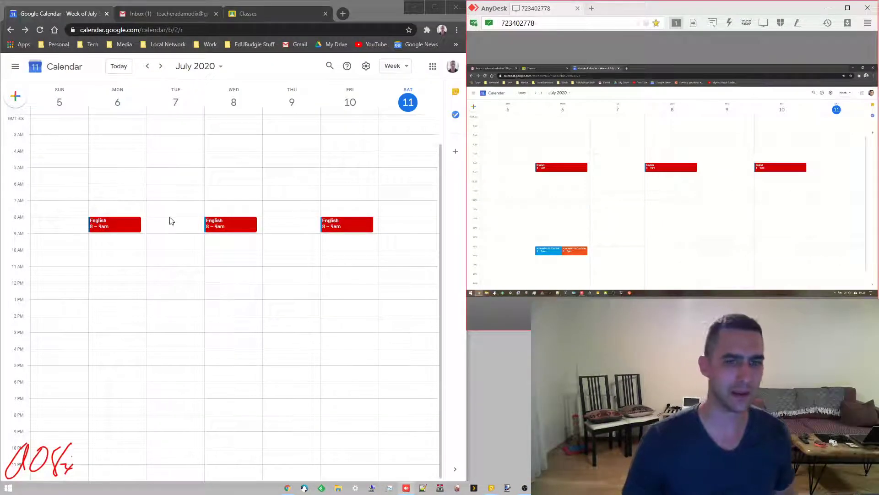
Create a draft event in the Monday, July 6, 9–10 AM slot
click(15, 67)
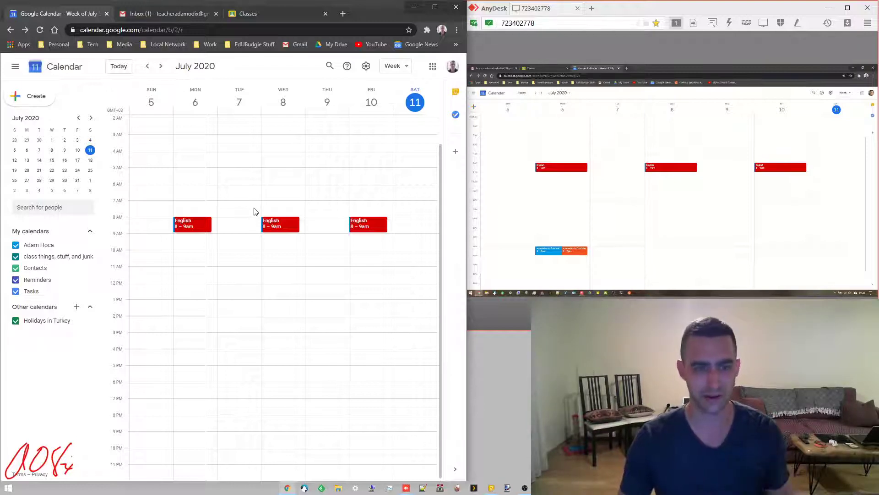
click(15, 66)
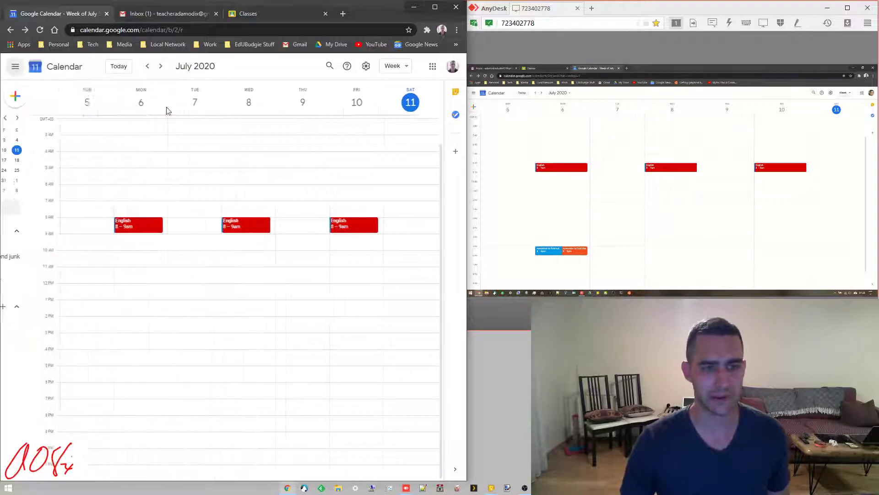
click(118, 240)
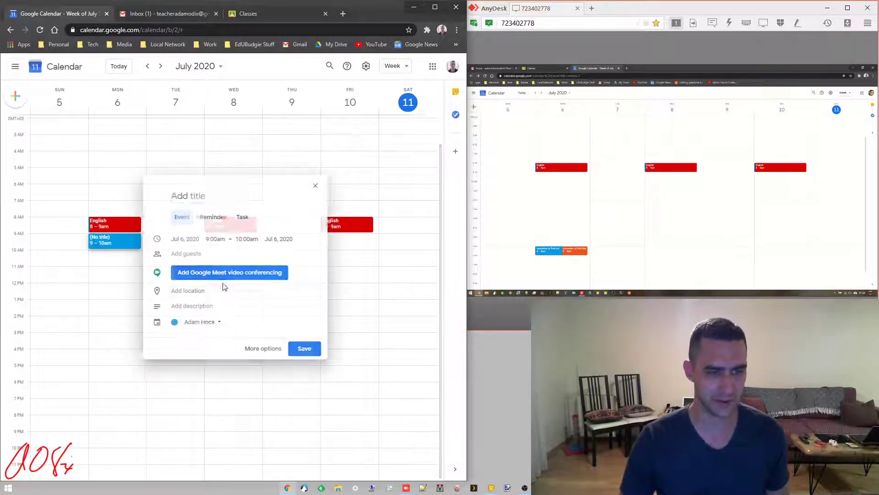
In the full event editor, give the event a reddish colour and title it 'Math'
click(269, 348)
click(92, 236)
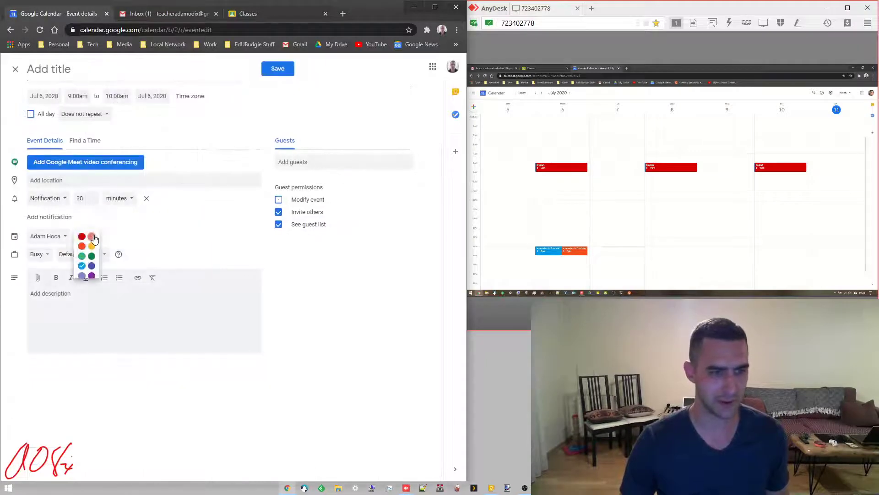
click(93, 236)
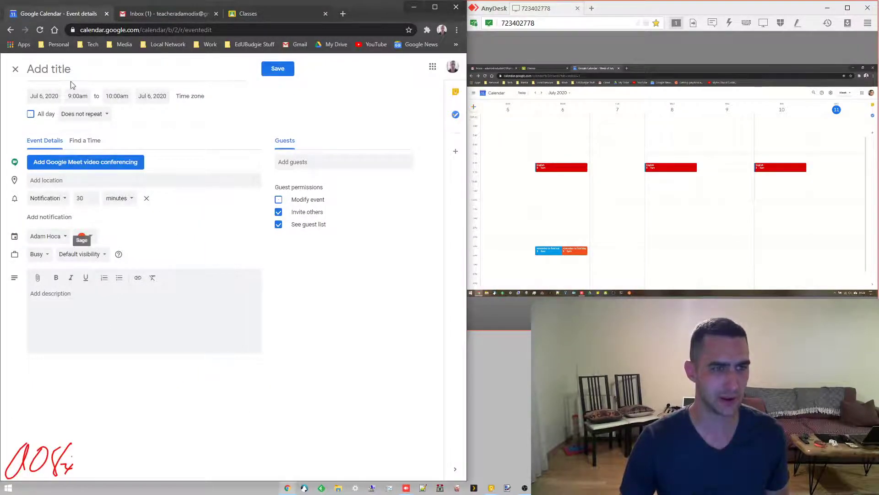
click(75, 70)
text(Me)
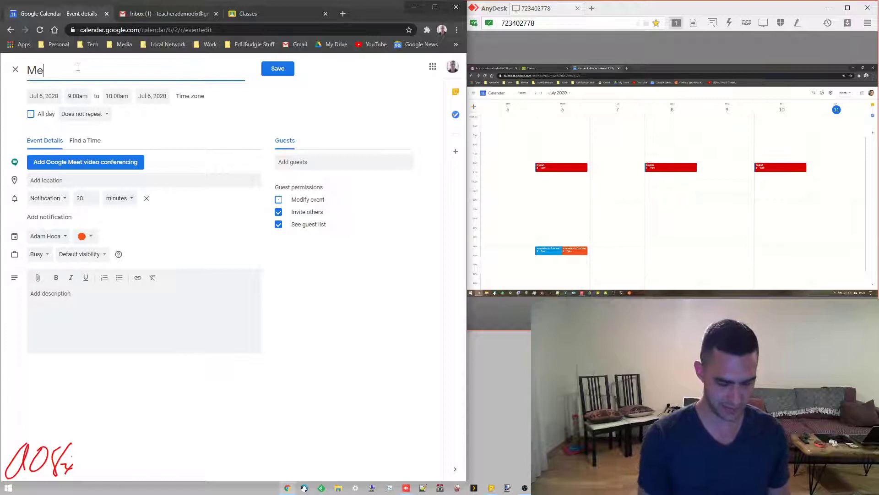
key(BackSpace)
text(ath)
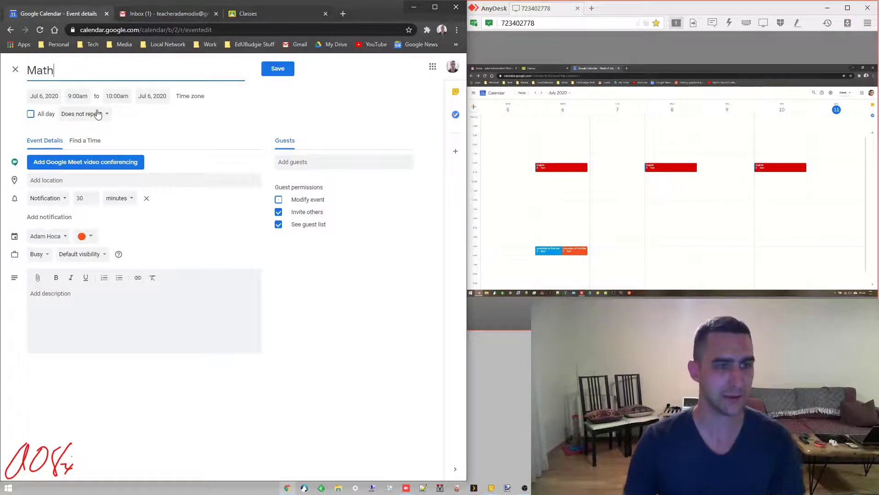
Set a custom recurrence on Monday through Friday, ending Dec 31, 2020
click(97, 113)
click(115, 205)
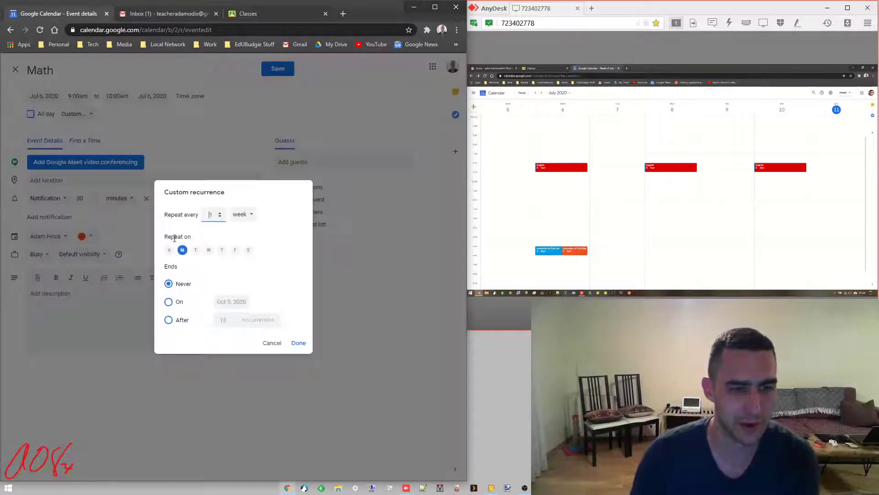
click(195, 250)
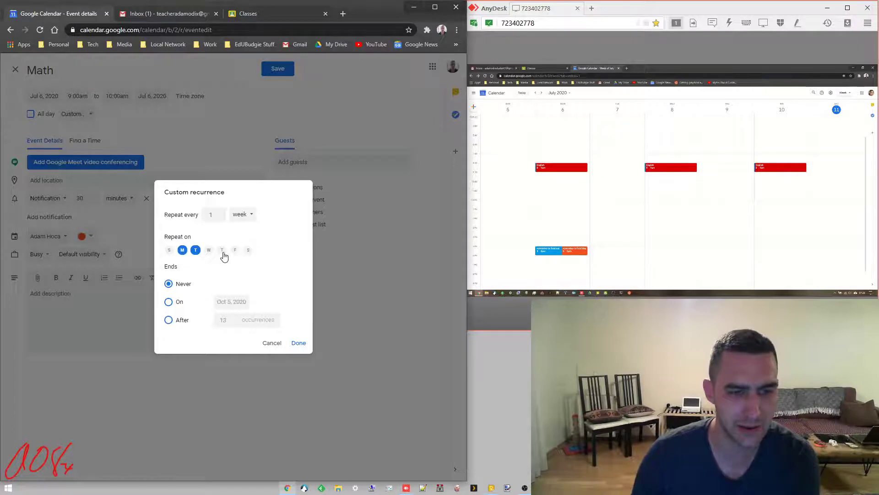
click(209, 250)
click(223, 250)
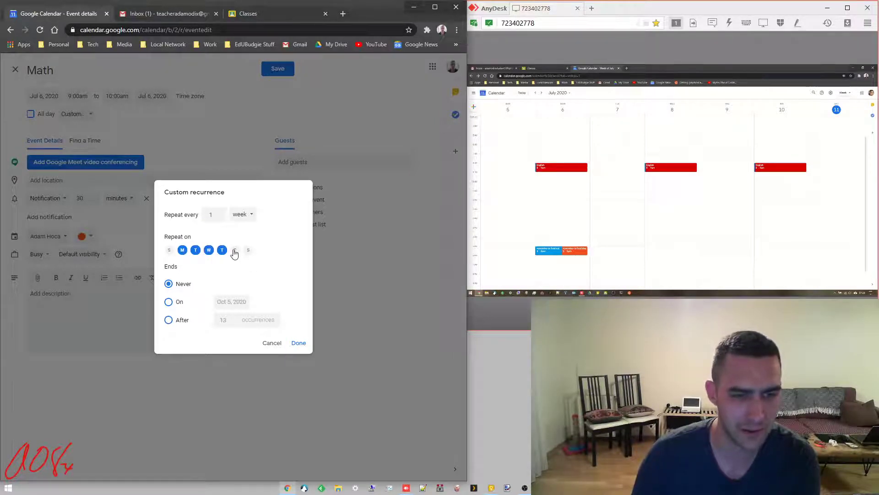
click(235, 250)
click(168, 320)
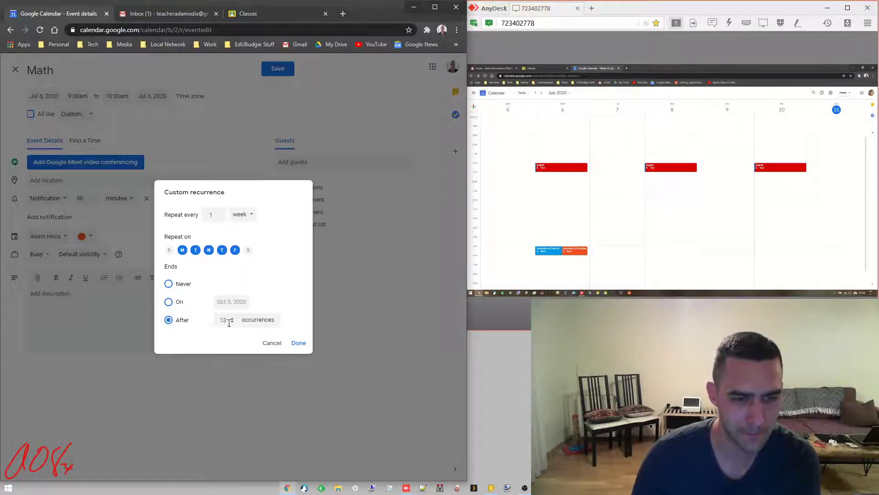
click(168, 302)
click(232, 302)
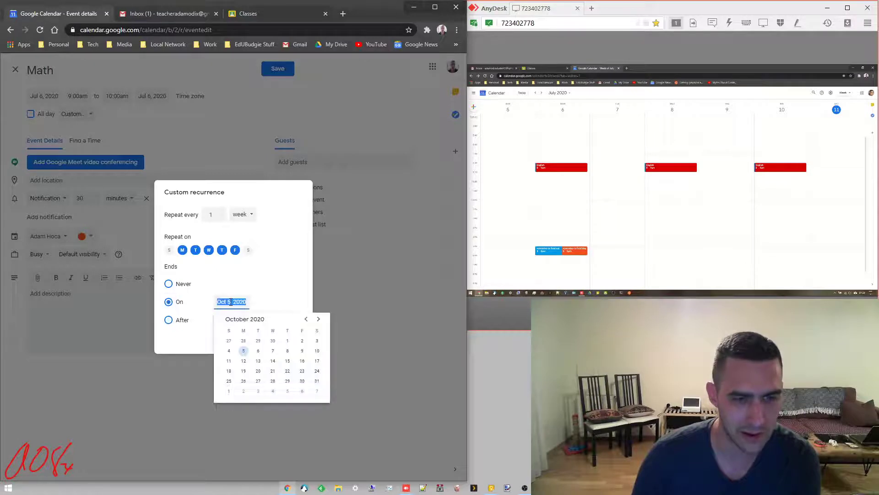
click(319, 320)
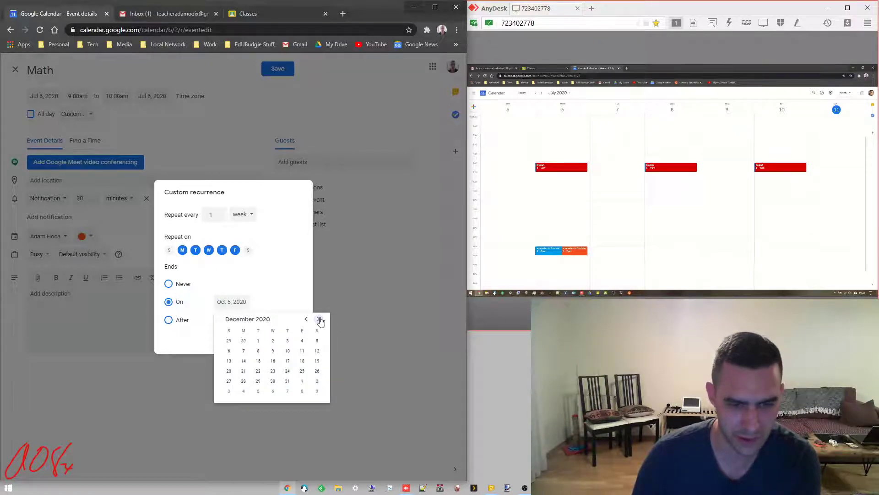
click(287, 381)
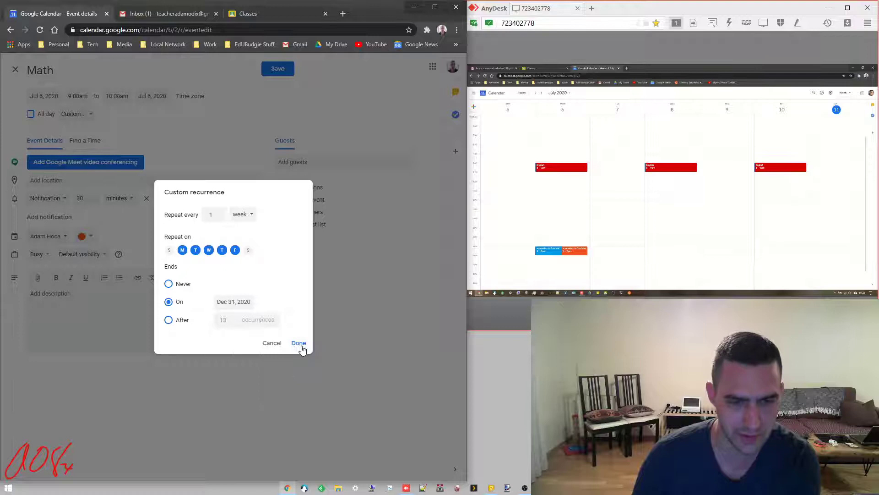
click(298, 343)
click(341, 162)
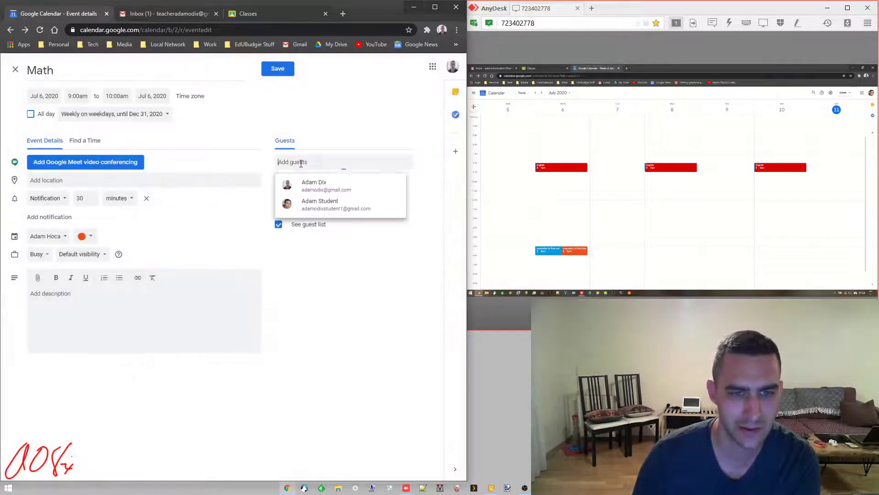
Invite the student as a guest and set notifications at 10 and 2 minutes before
click(328, 215)
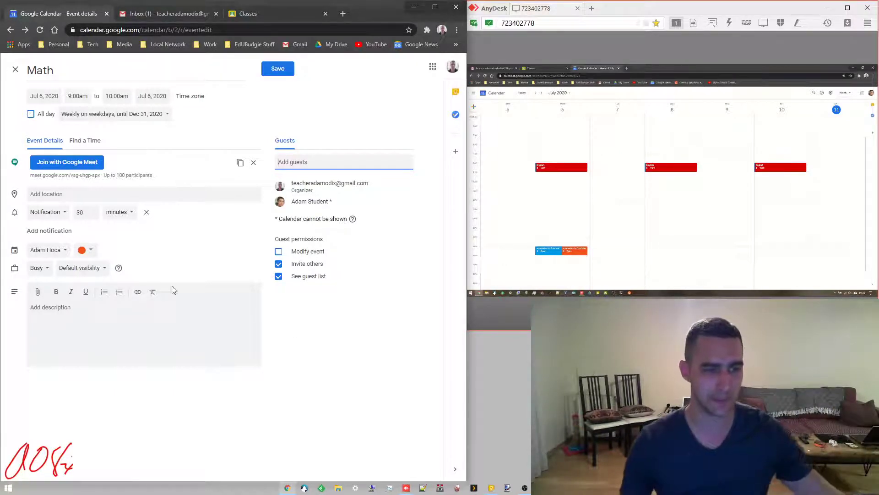
double_click(80, 212)
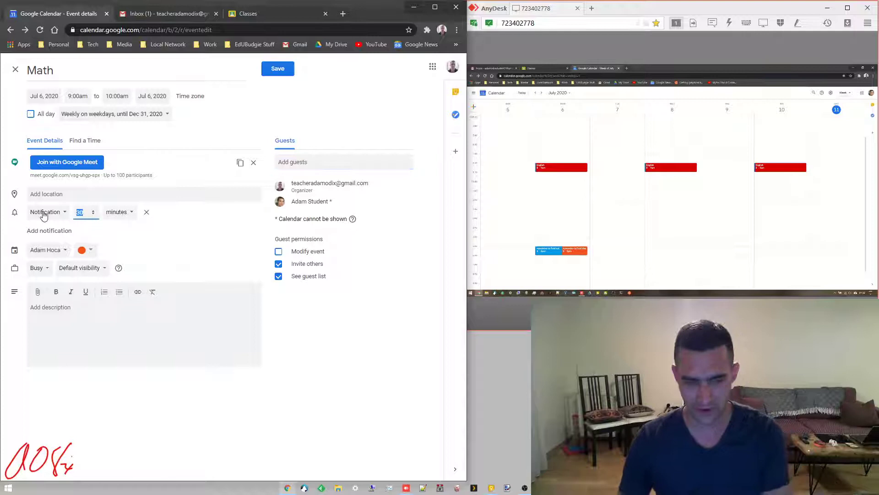
click(48, 230)
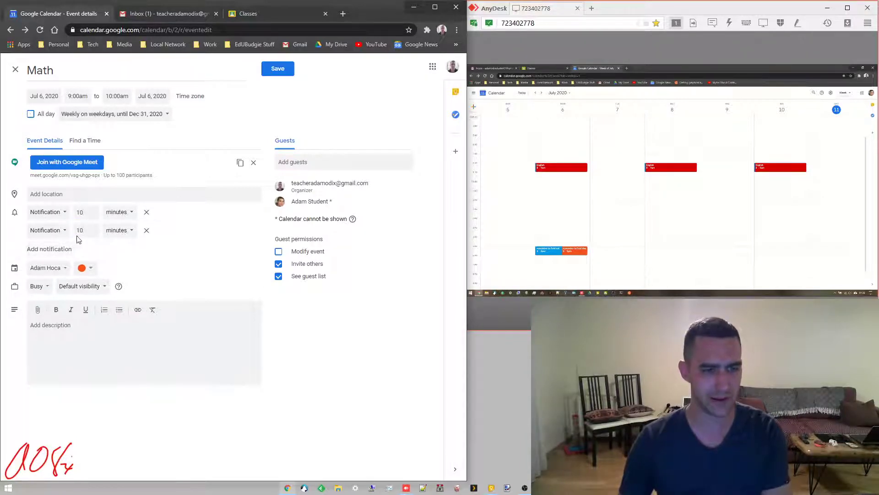
text(2)
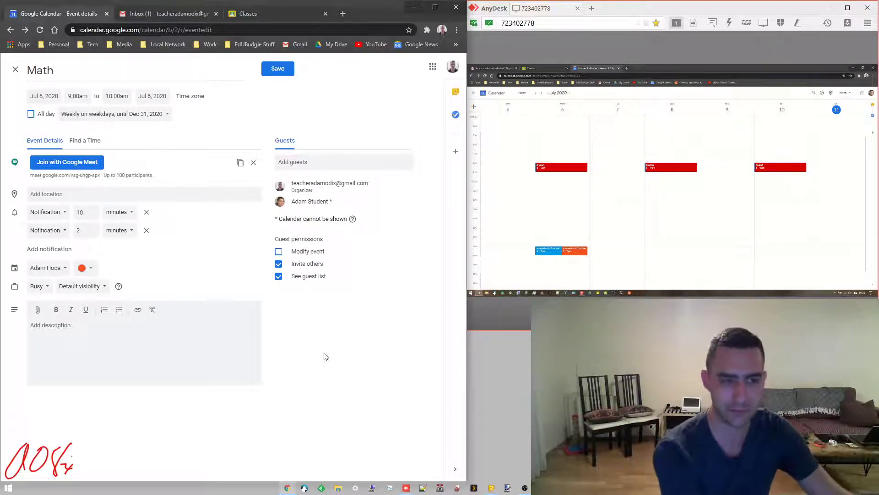
click(68, 236)
click(85, 256)
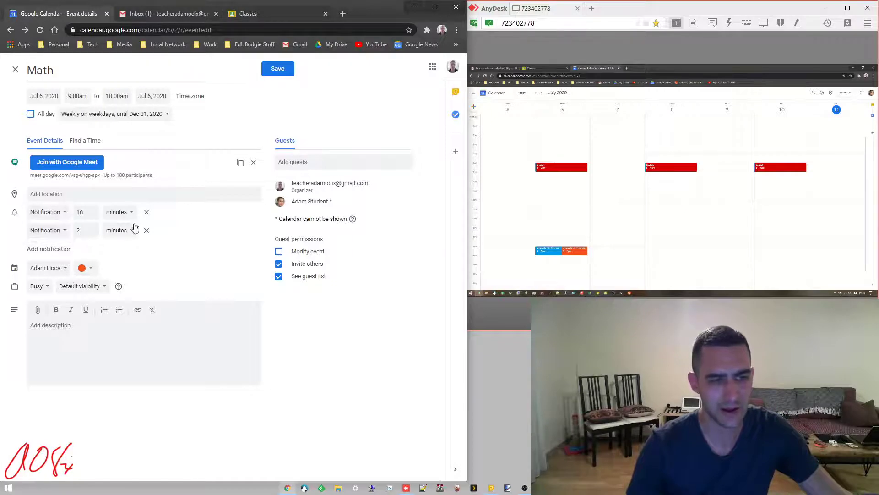
click(121, 213)
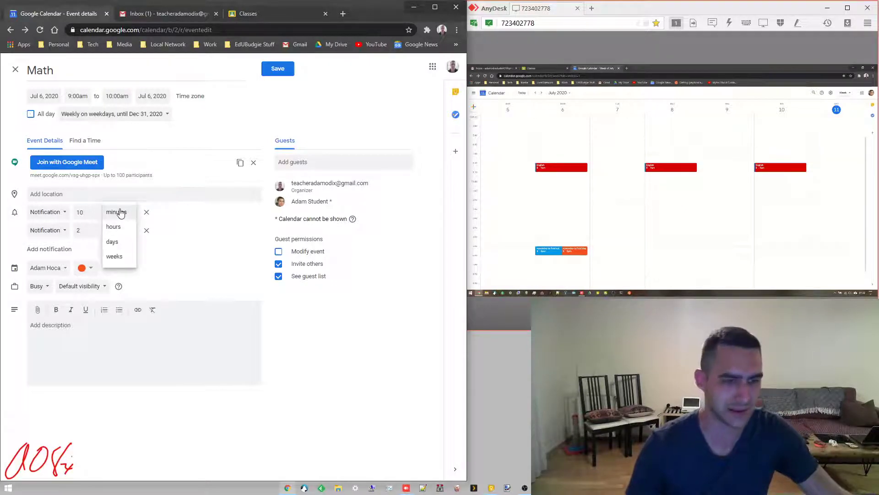
click(388, 346)
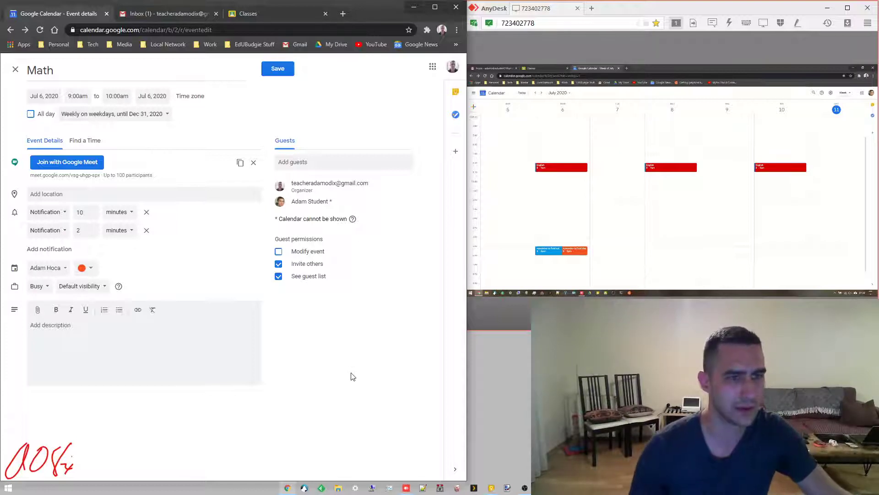
Save Math with emailed invitations, then open and delete the invite in the student's Gmail
click(277, 68)
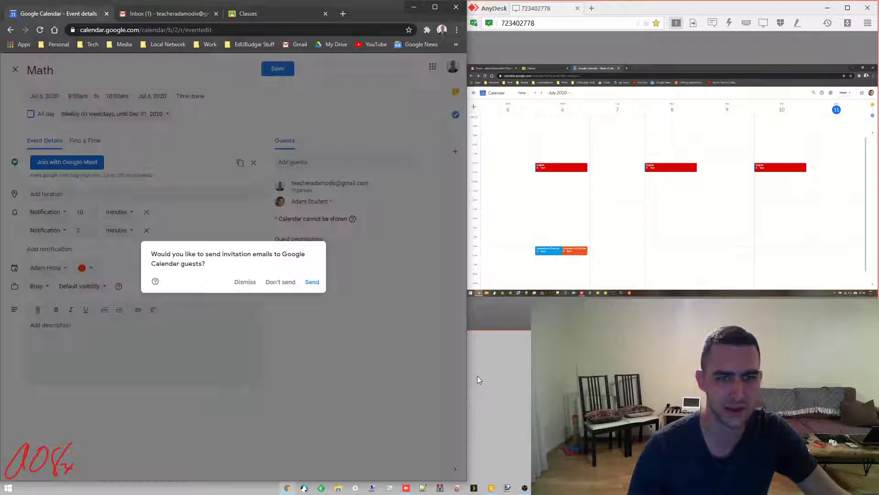
click(310, 281)
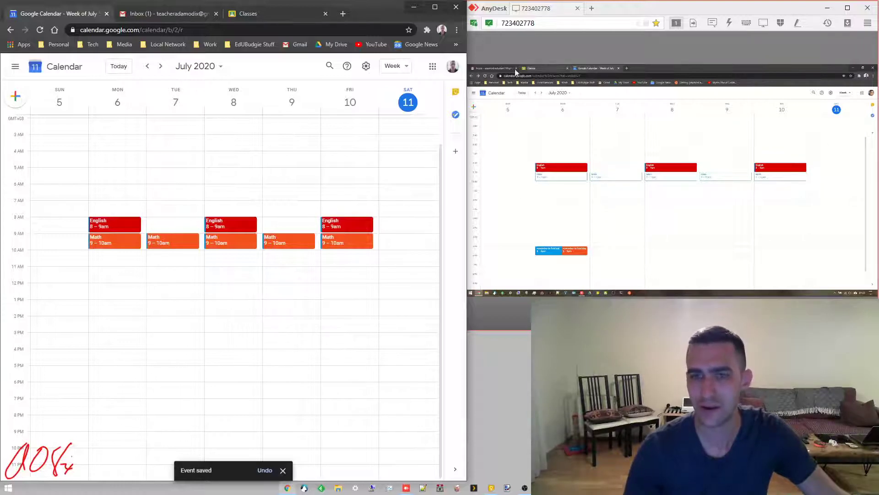
click(486, 68)
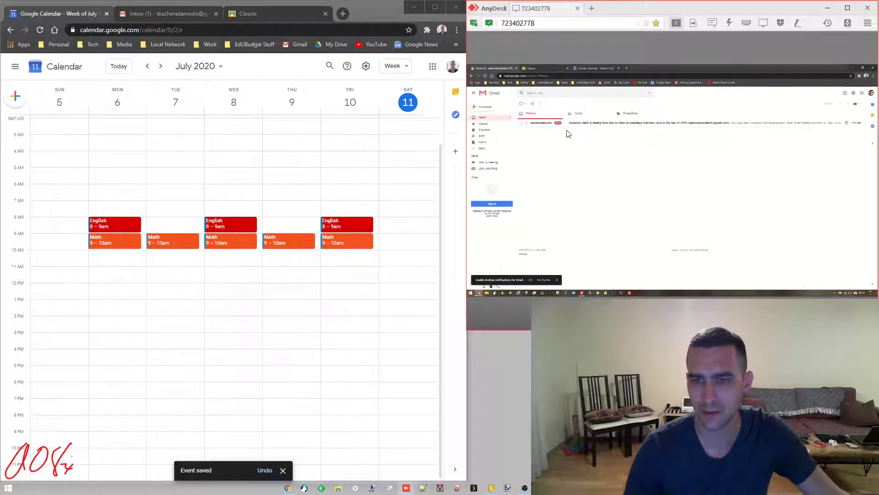
click(580, 124)
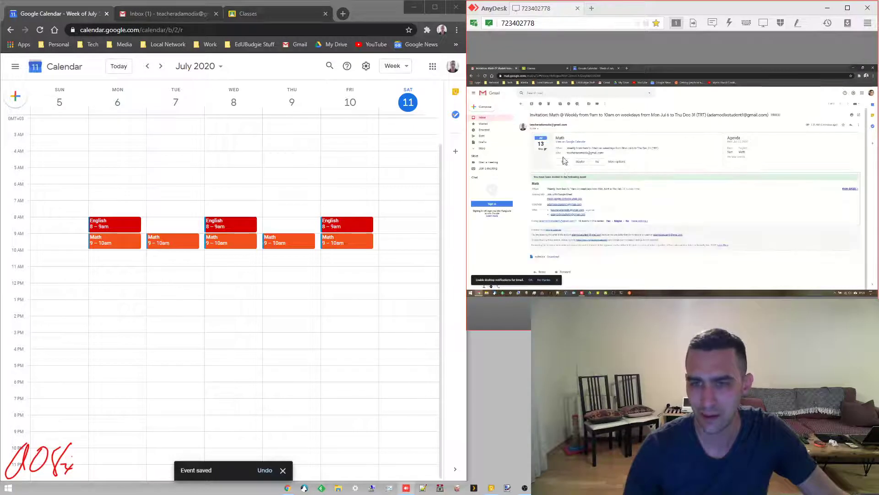
click(549, 105)
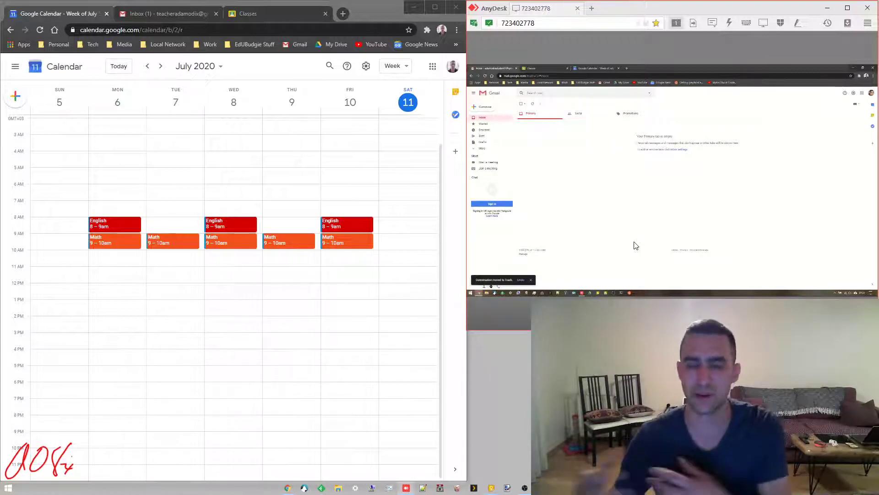
click(591, 67)
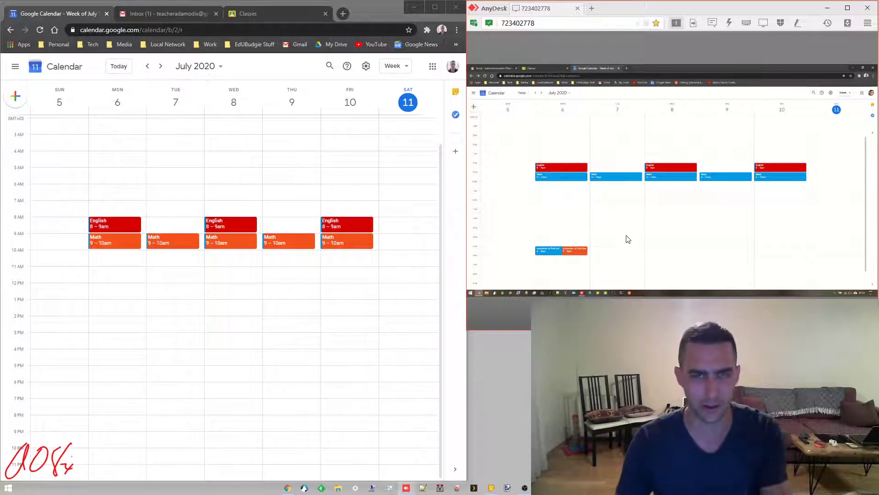
Recolour all of the student's recurring Math classes salmon
right_click(573, 178)
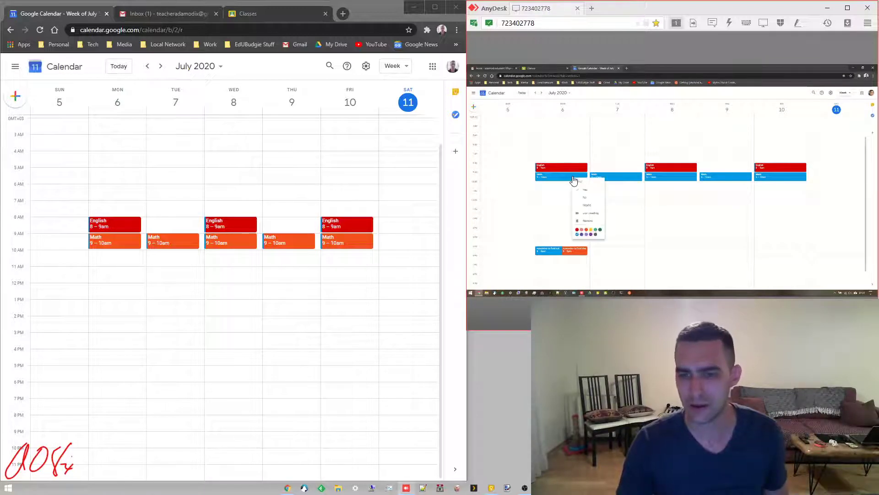
click(581, 230)
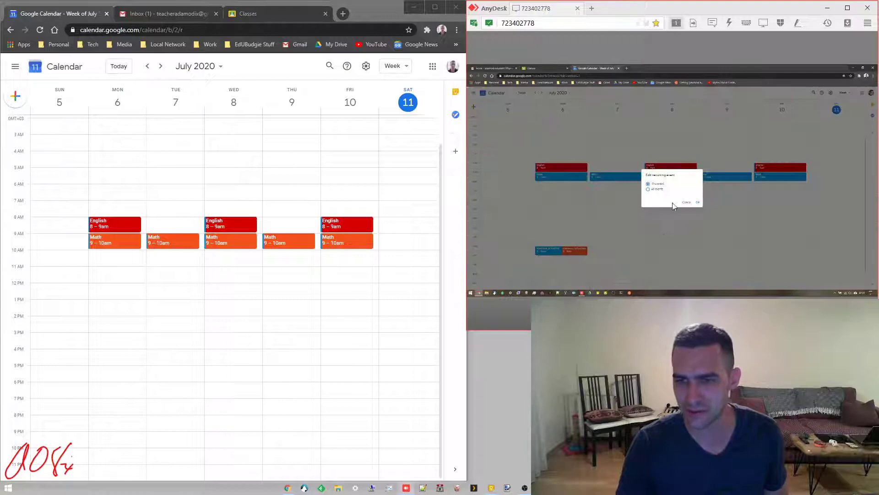
click(697, 202)
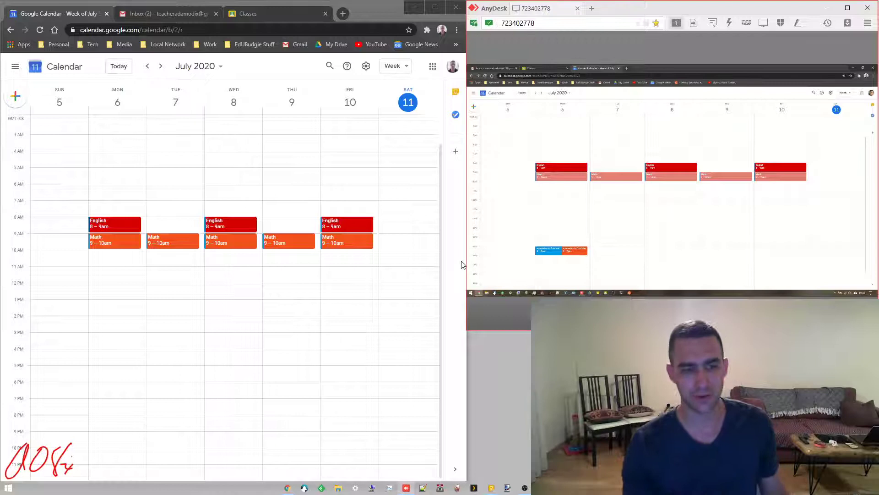
click(103, 259)
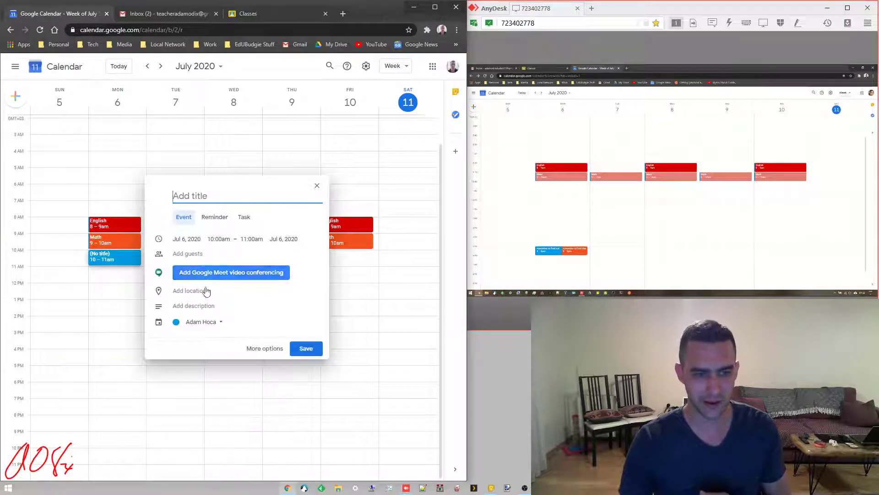
click(257, 348)
click(358, 161)
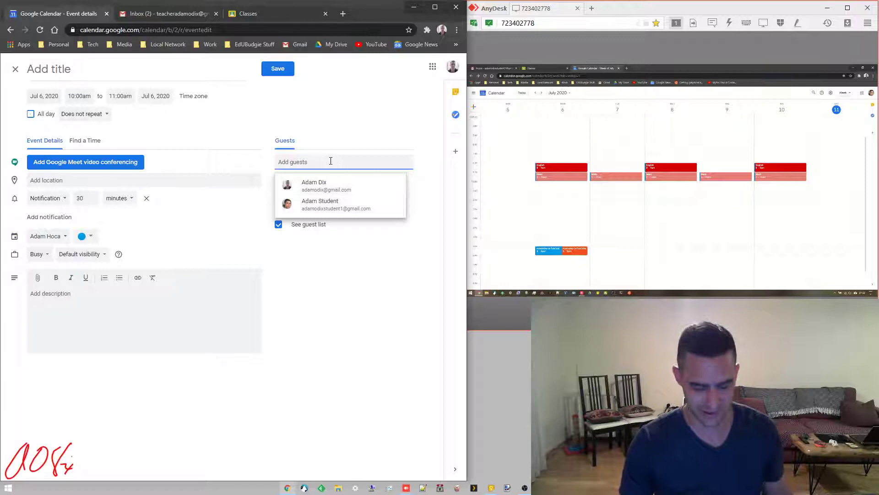
text(lh-0)
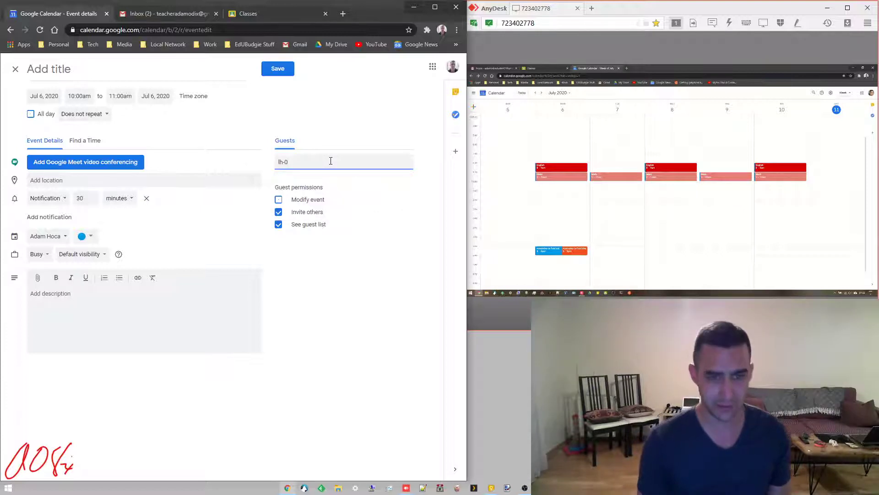
key(BackSpace)
text(c)
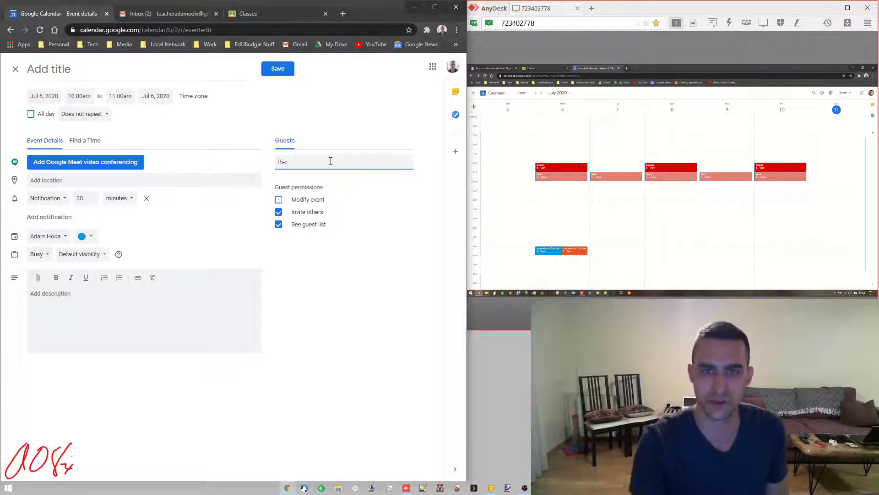
click(123, 165)
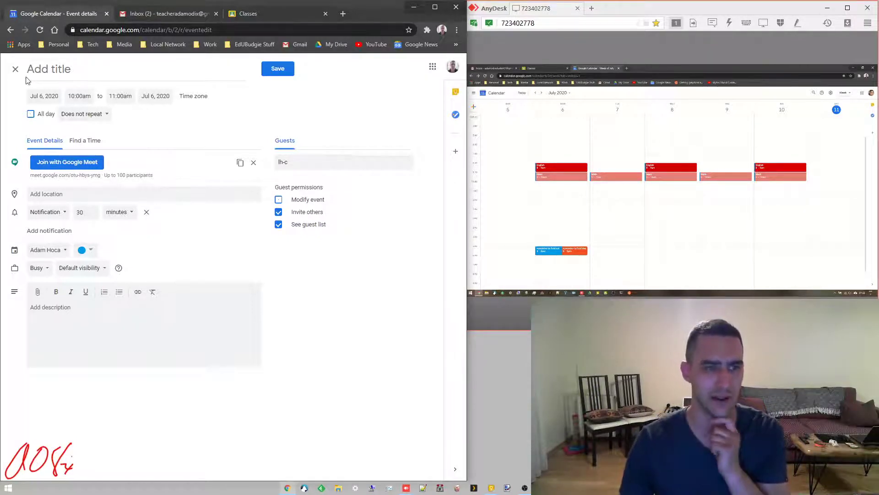
click(16, 70)
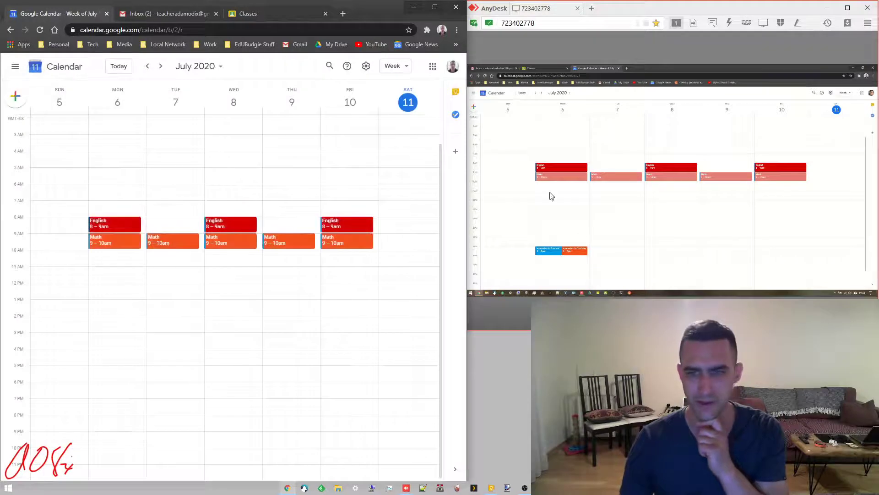
Open Wednesday's Math details on both calendars and join its Google Meet link
click(848, 8)
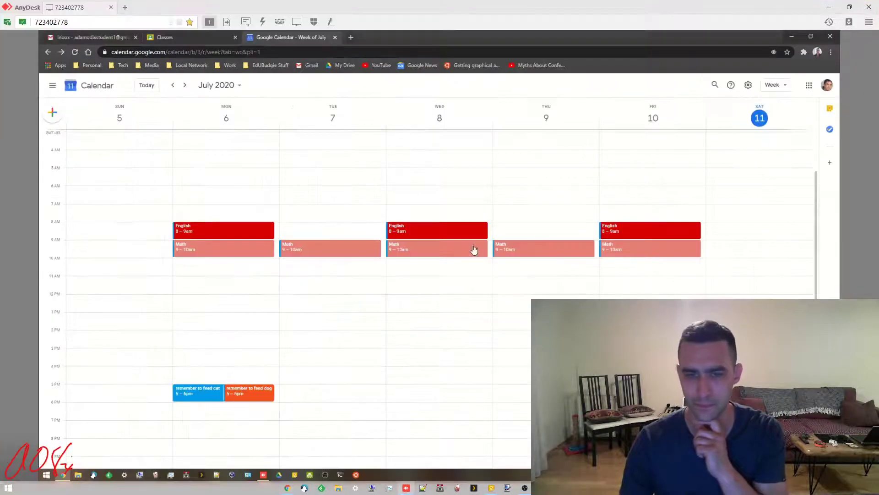
click(437, 250)
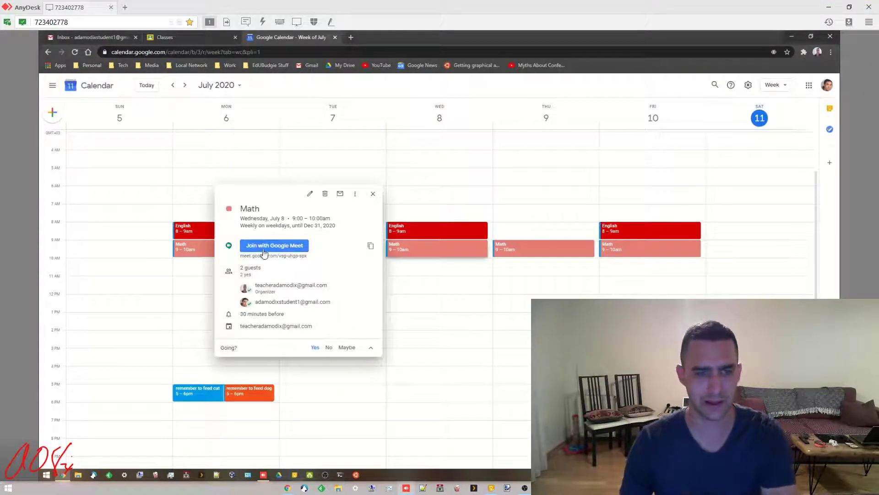
click(850, 7)
click(252, 241)
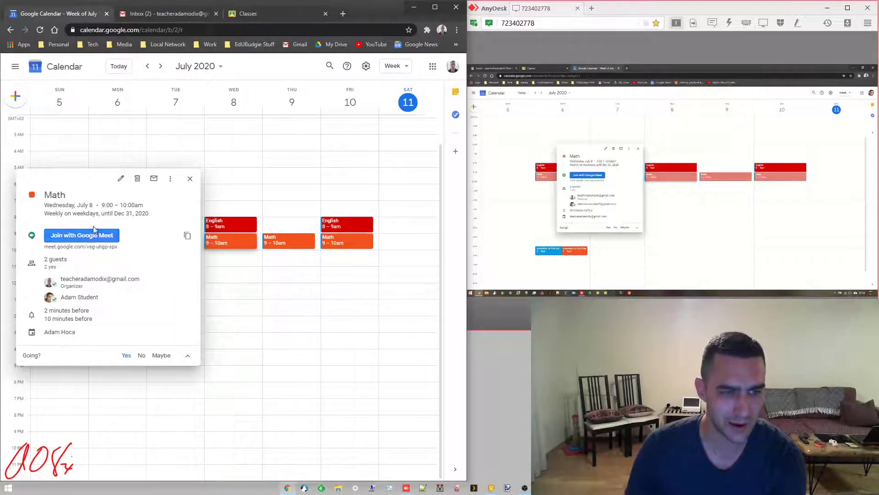
click(69, 236)
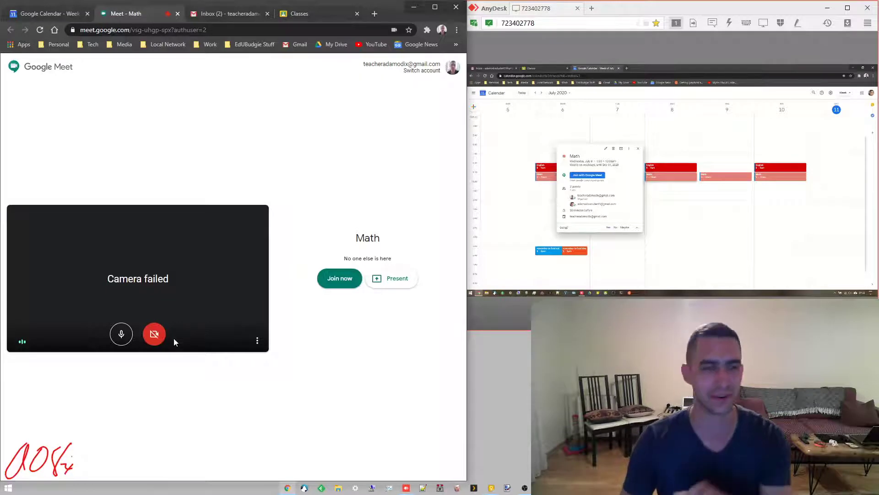
Leave the Math meeting tab and close the Math class details
click(178, 14)
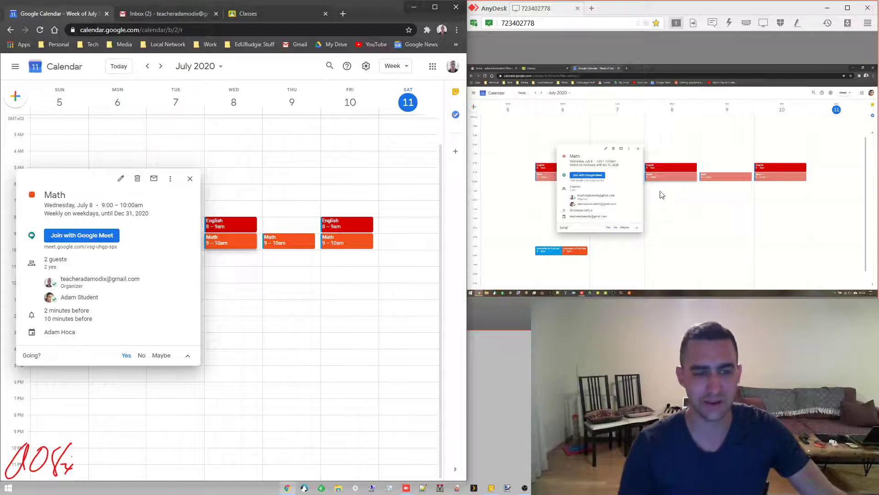
click(190, 178)
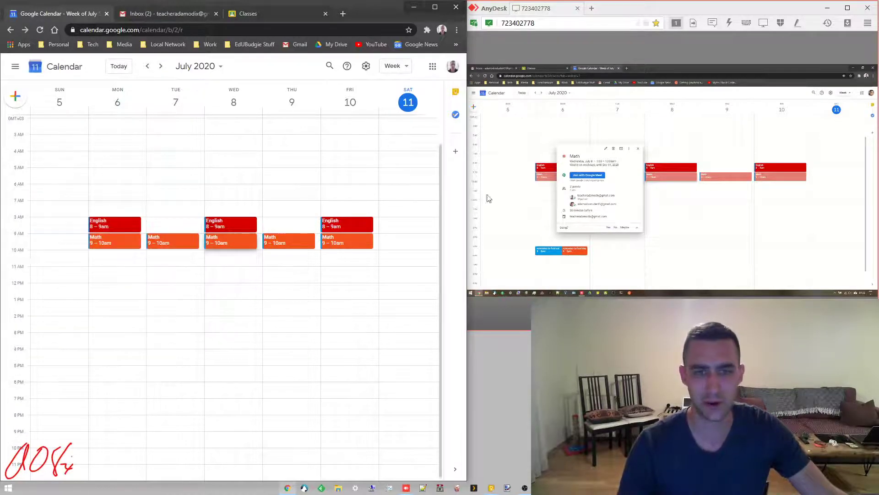
Close the student's Math details and open Tuesday's Math class instead
click(638, 151)
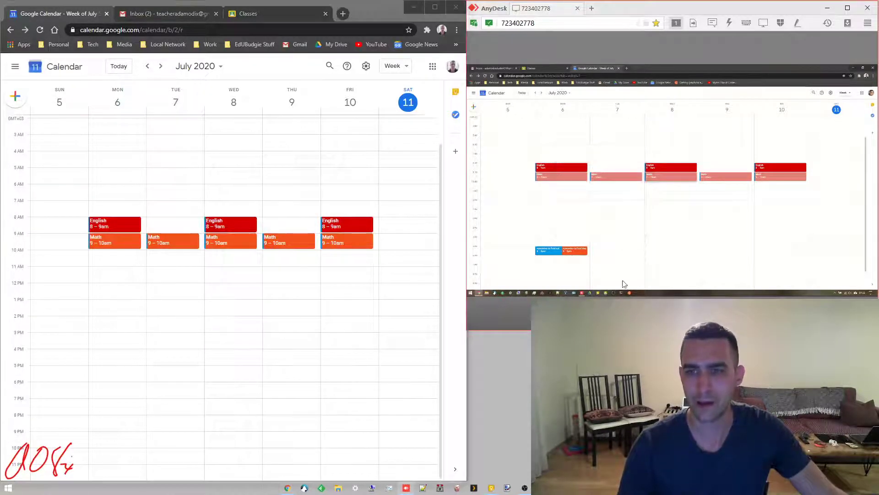
click(616, 179)
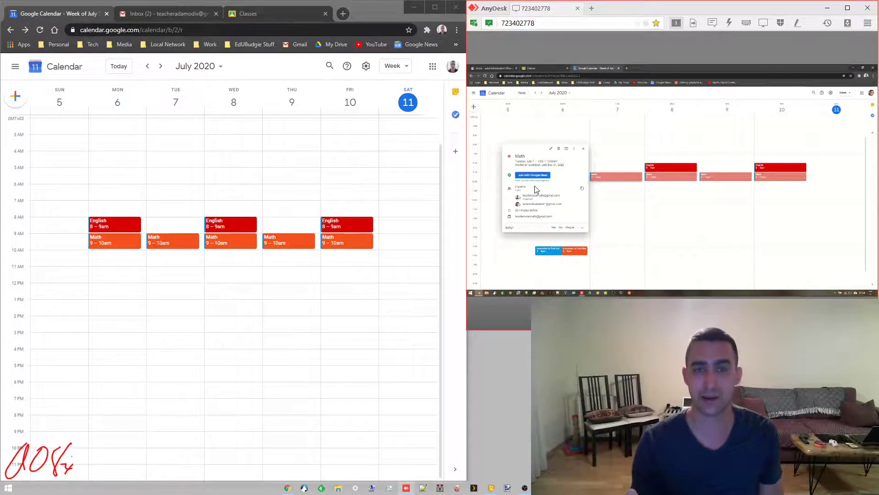
Start a Friday 10–11 AM draft with guest text 'things', then discard it unsaved
click(584, 155)
click(346, 255)
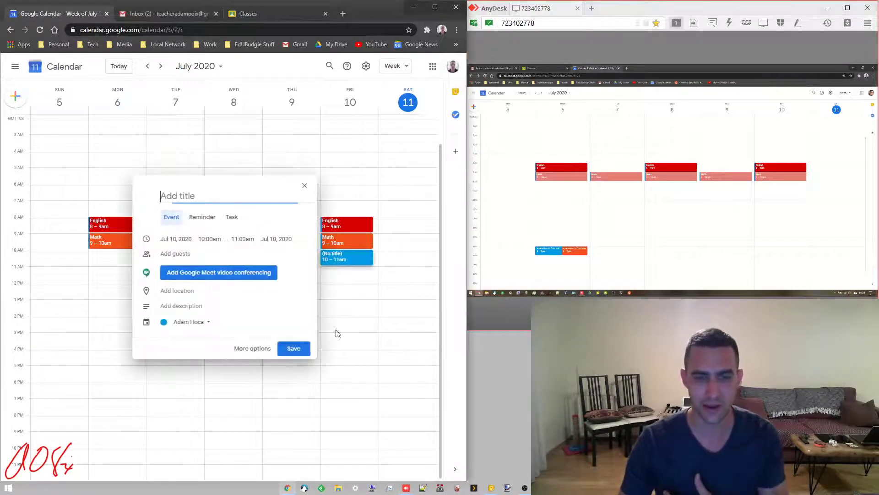
click(172, 257)
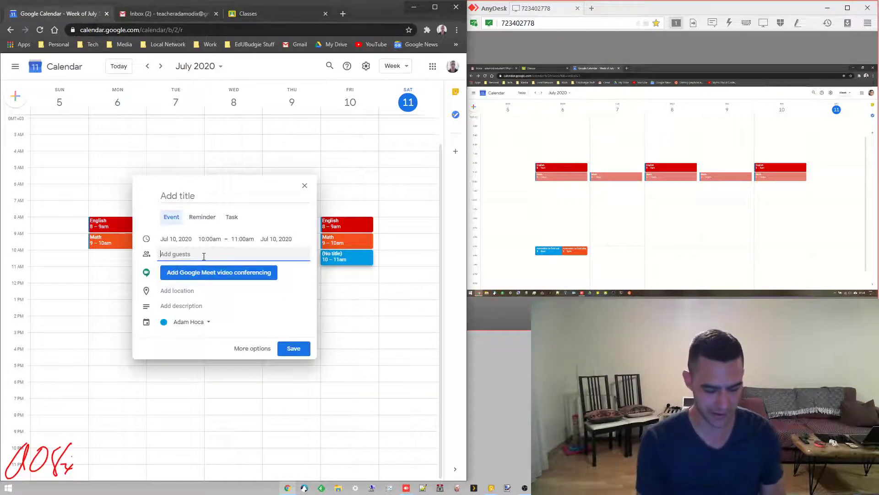
text(th)
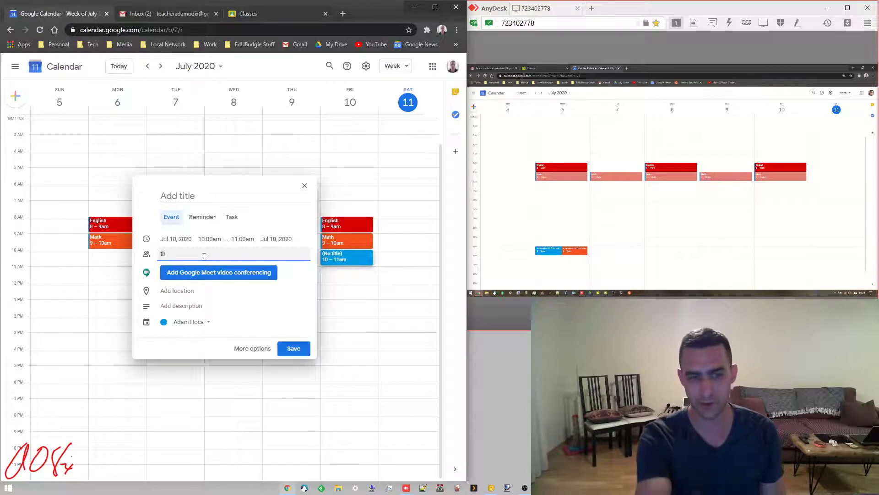
text(ings)
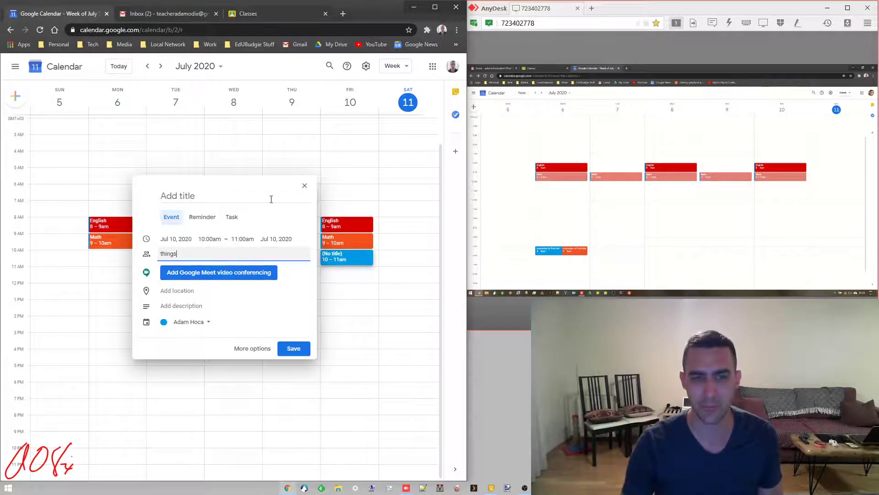
click(306, 188)
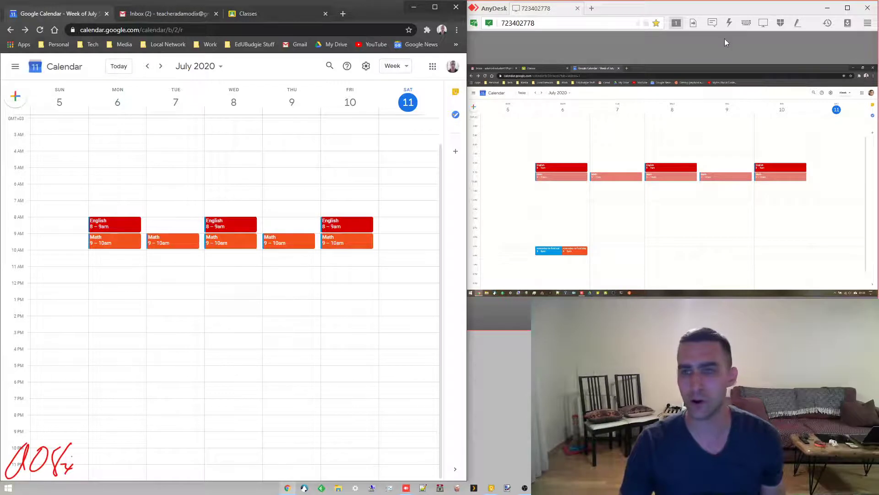
In the full-screen student session, open the class and its Classwork list
click(849, 9)
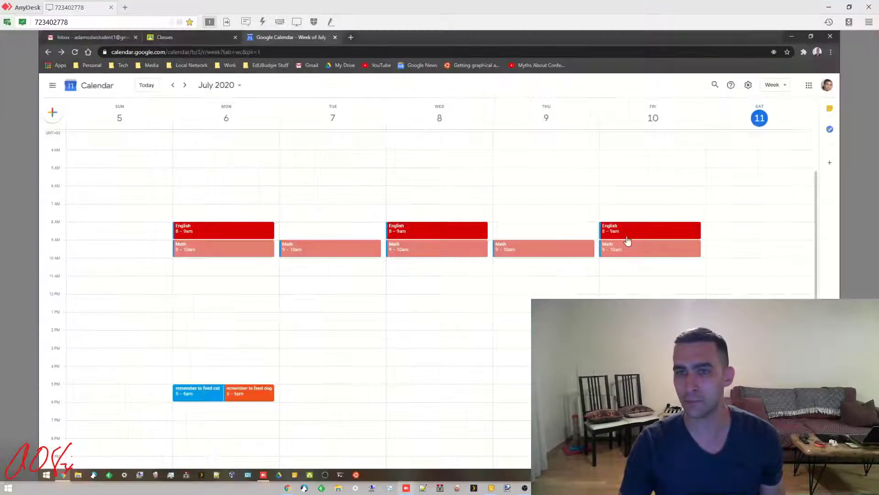
click(196, 40)
click(63, 118)
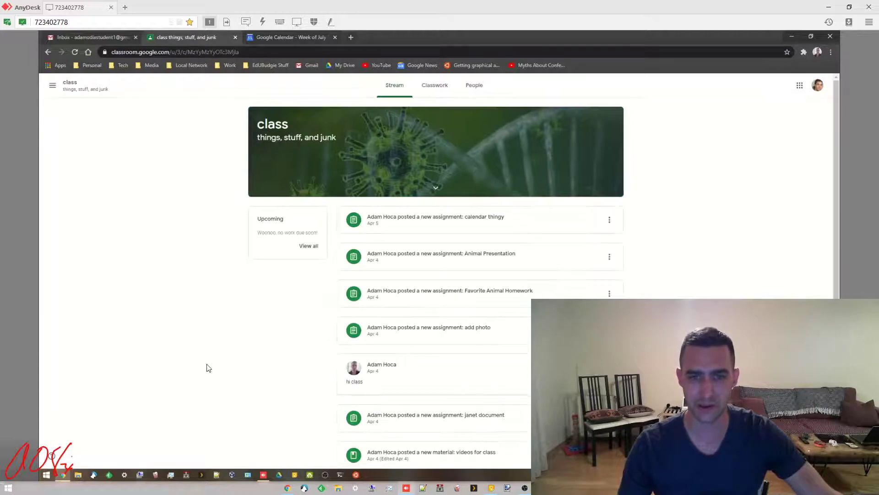
click(431, 86)
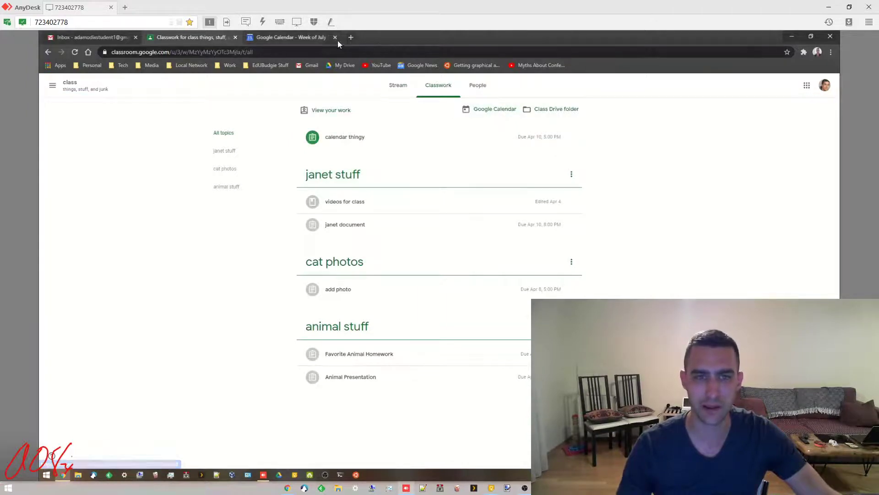
Open the class calendar in Google Calendar, then go back to the Classwork list
click(485, 110)
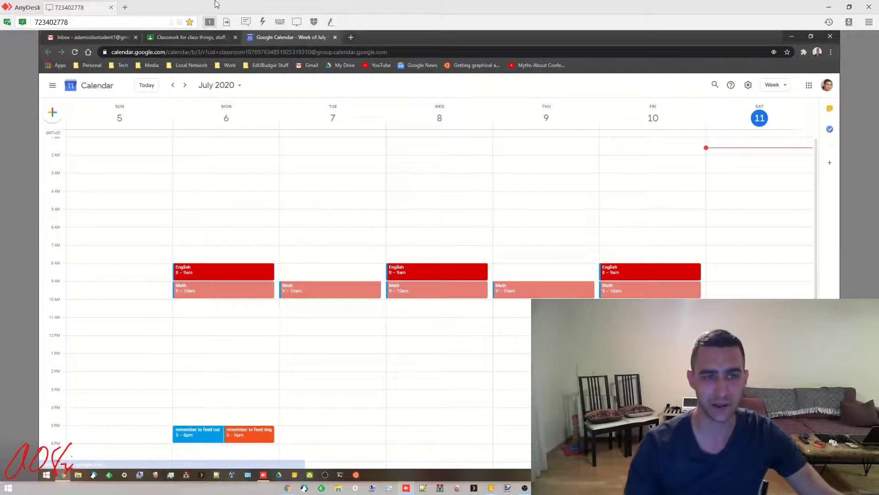
click(199, 39)
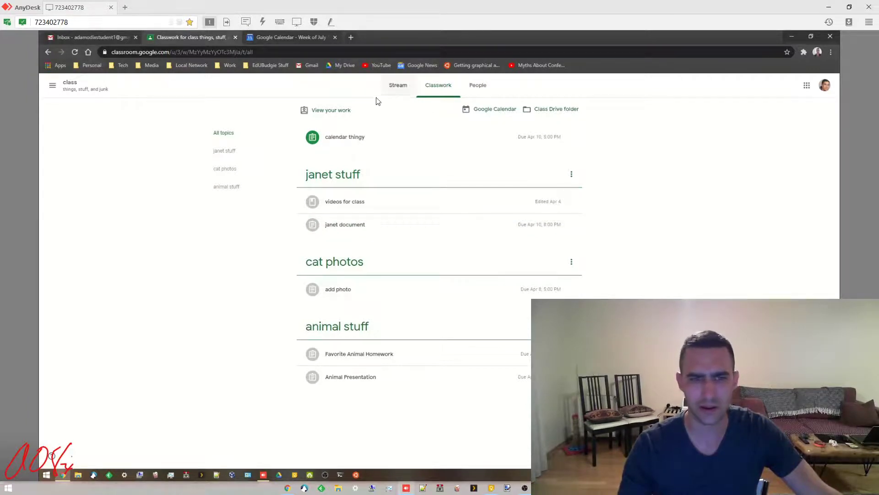
click(849, 7)
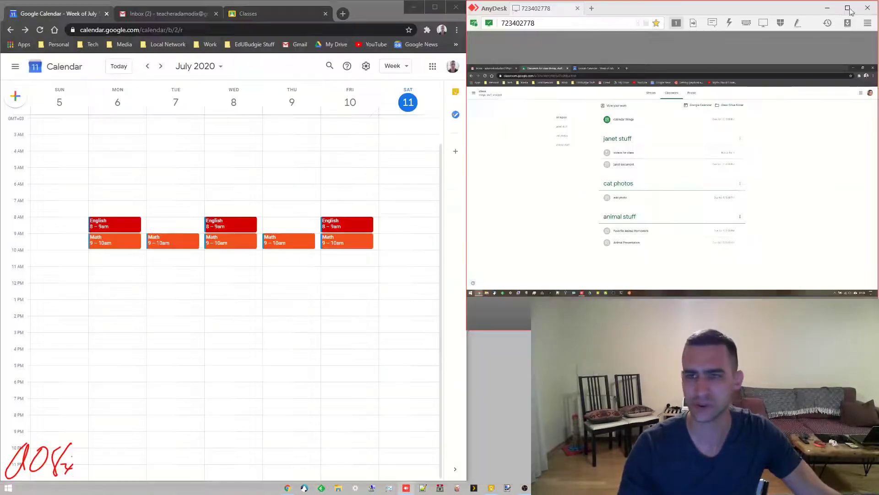
click(846, 14)
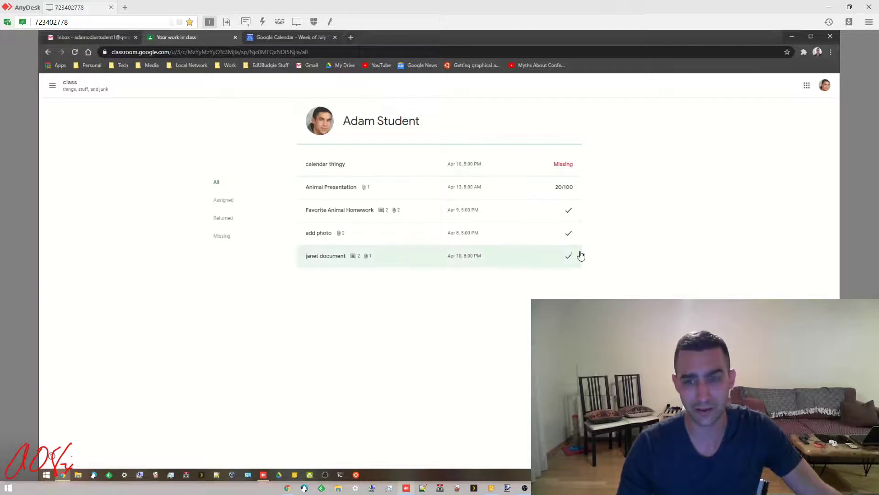
click(48, 49)
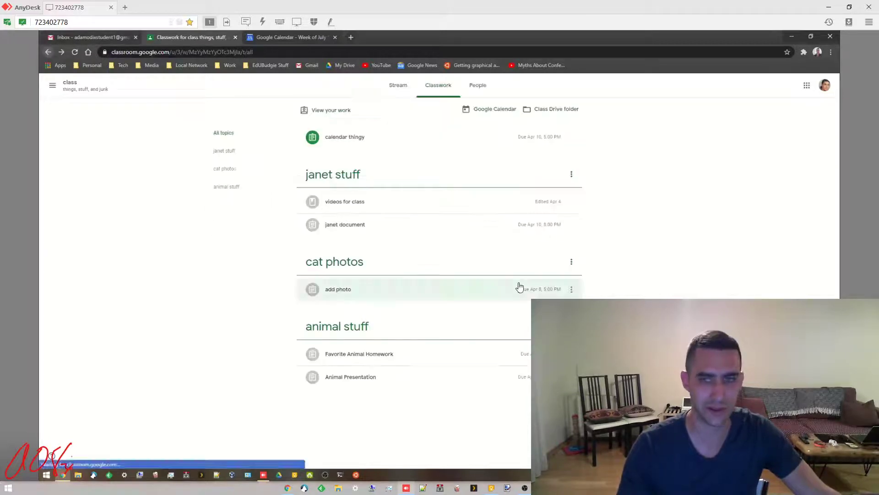
In the teacher's browser, start a new assignment from the class's Classwork page
click(849, 7)
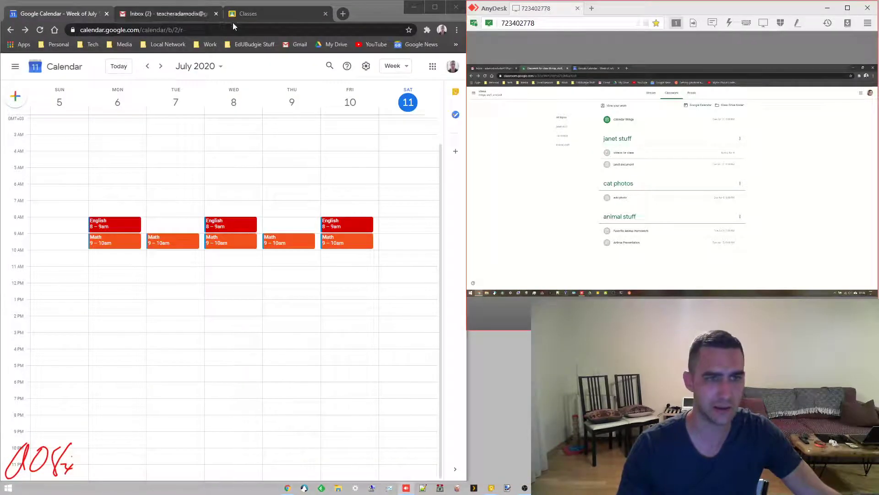
click(275, 13)
click(23, 100)
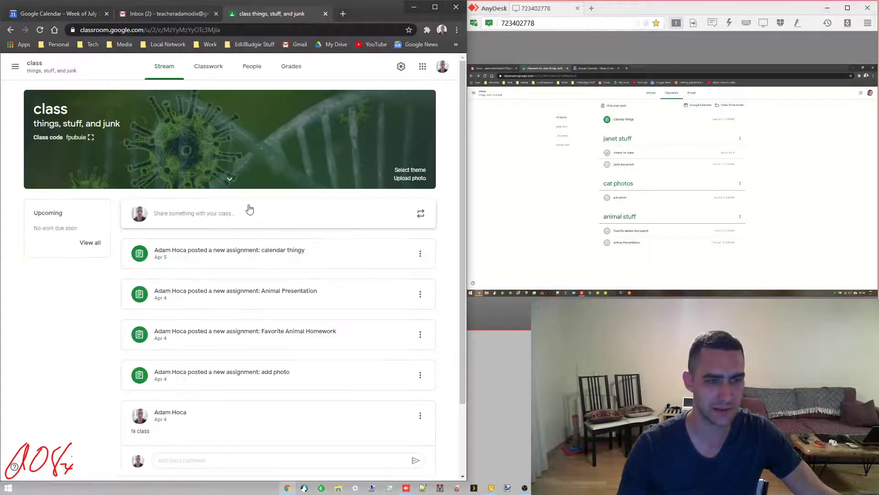
click(208, 66)
click(143, 107)
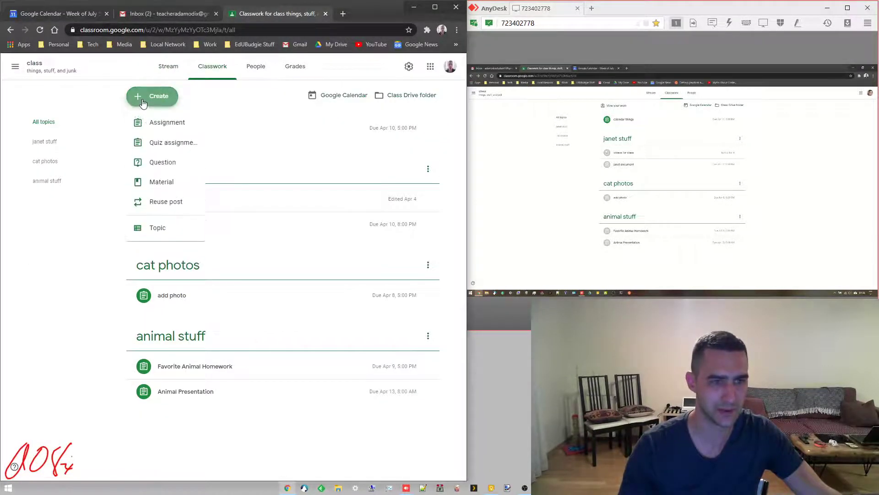
click(158, 122)
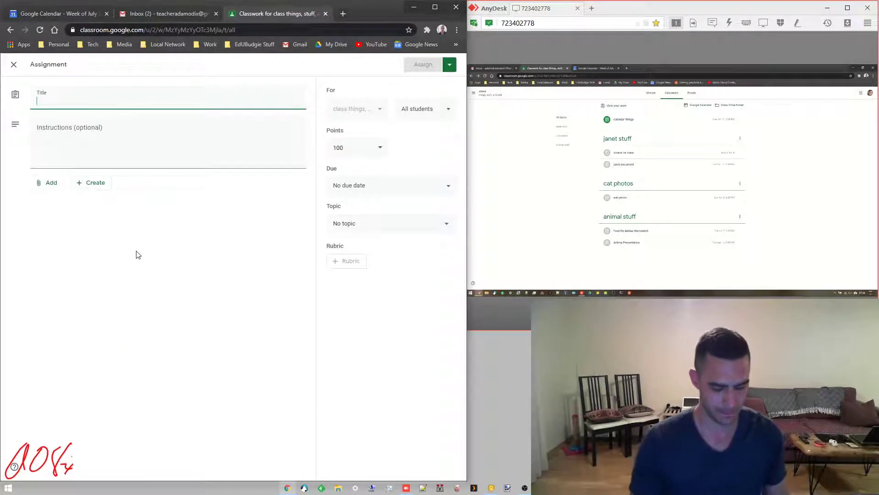
Title it 'blah blah blah', add instructions 'do the thing i said to do', due Jul 8, 1:00 PM
text(blah blah blah)
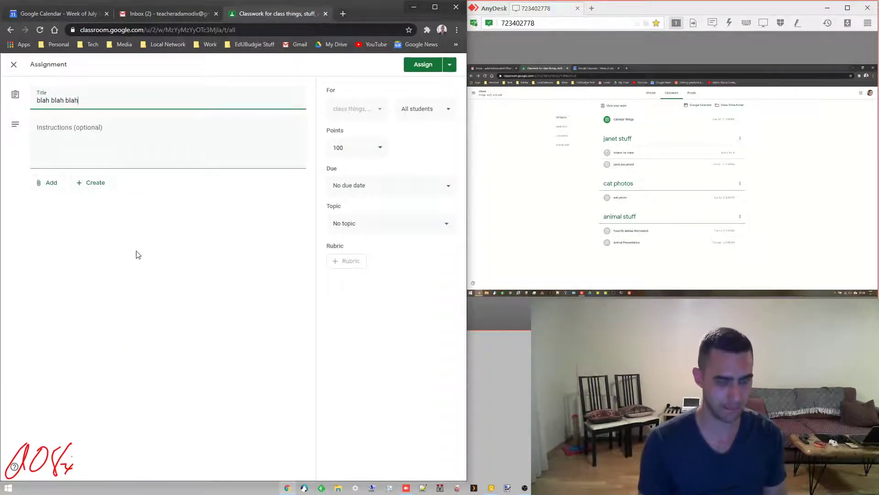
key(Tab)
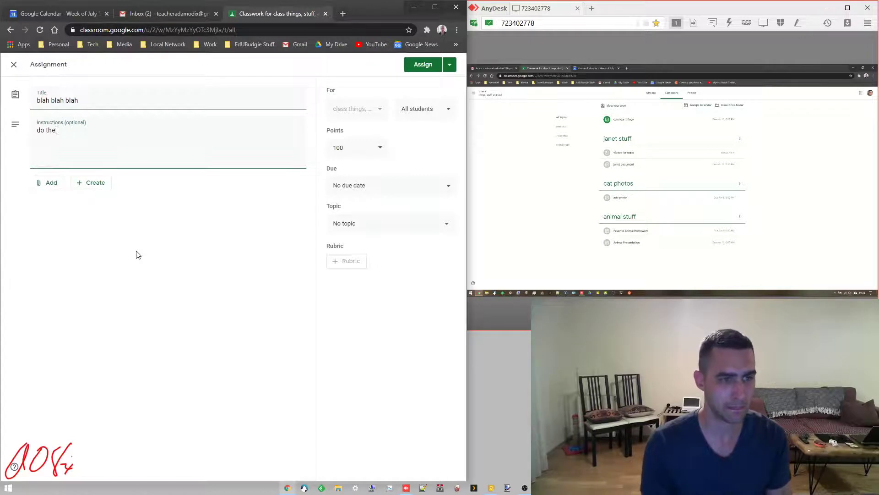
text(do the thing i said to d)
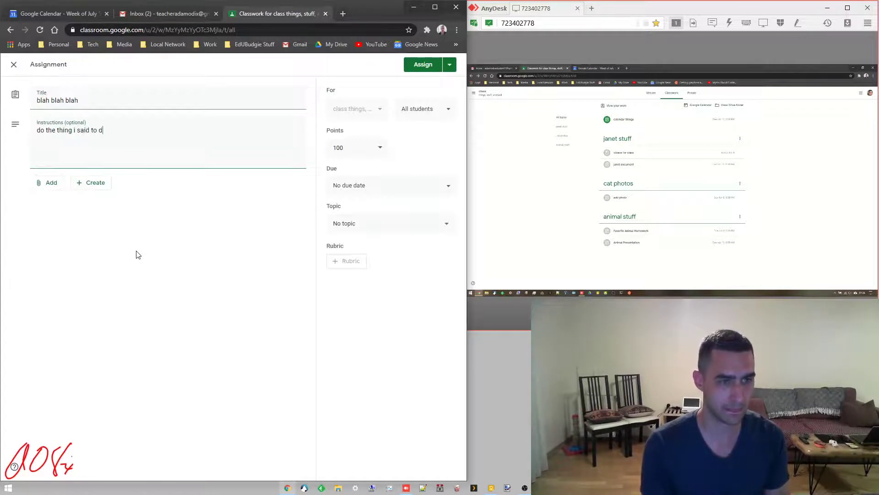
text(o)
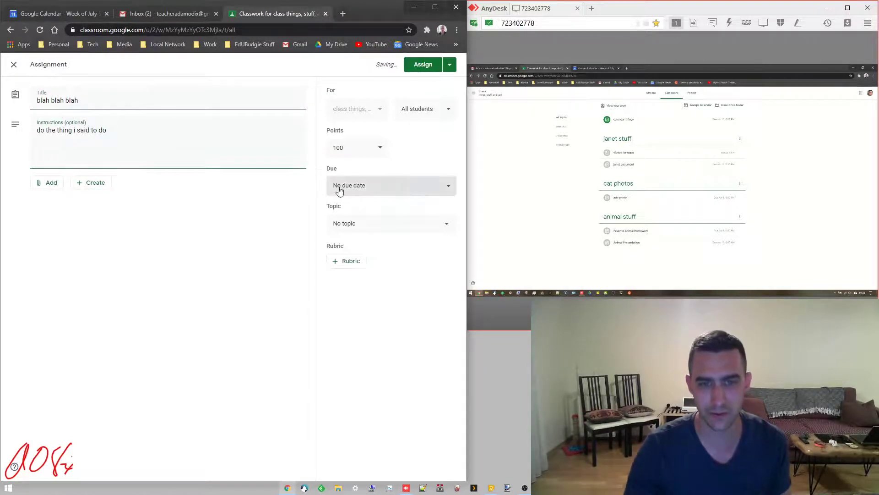
click(340, 190)
click(359, 215)
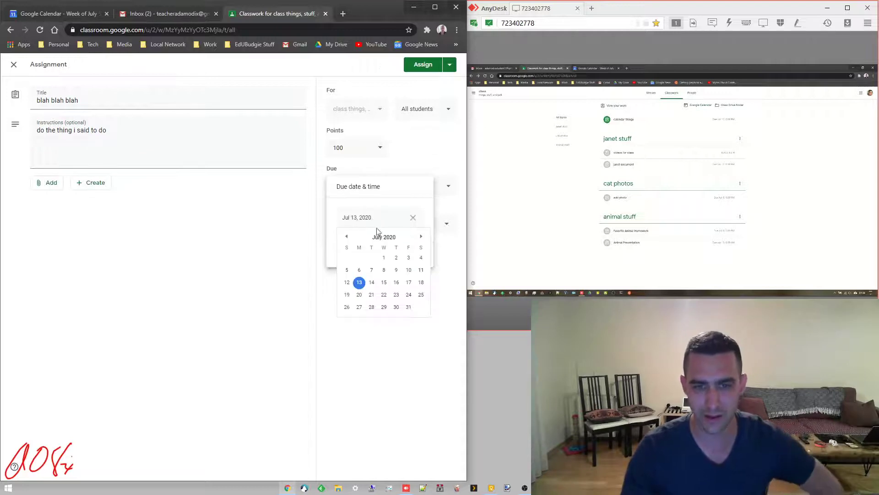
click(385, 270)
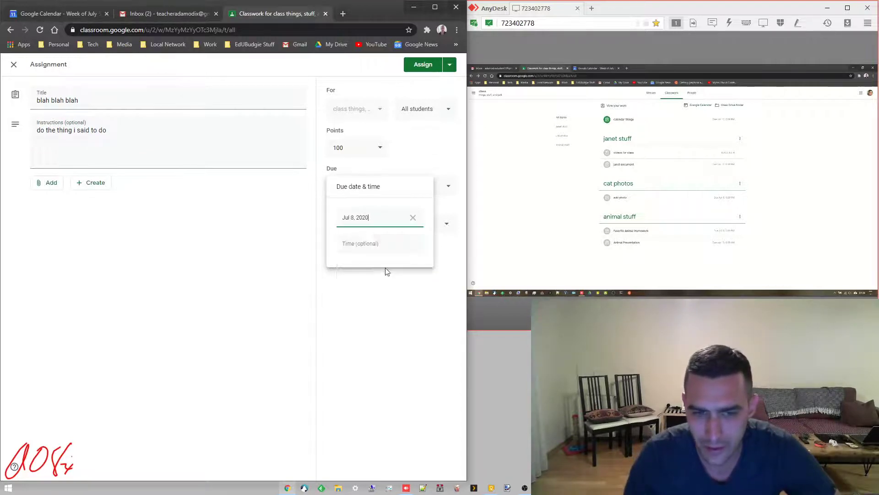
click(362, 243)
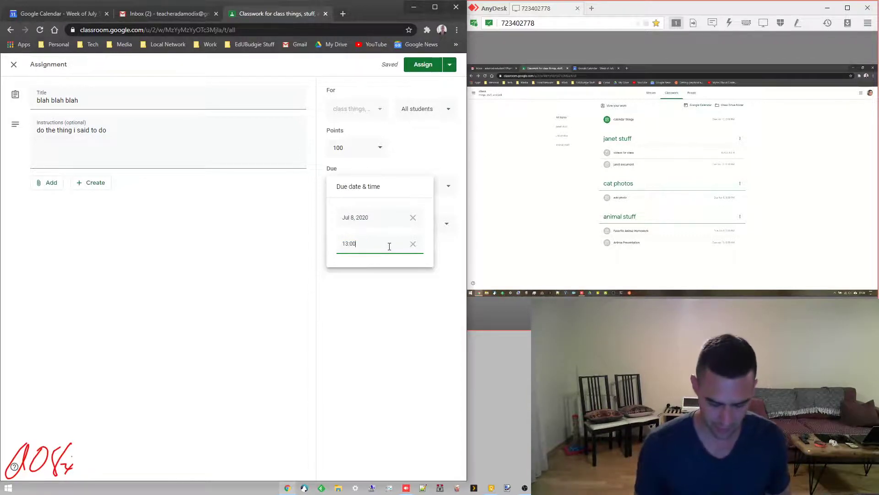
click(406, 330)
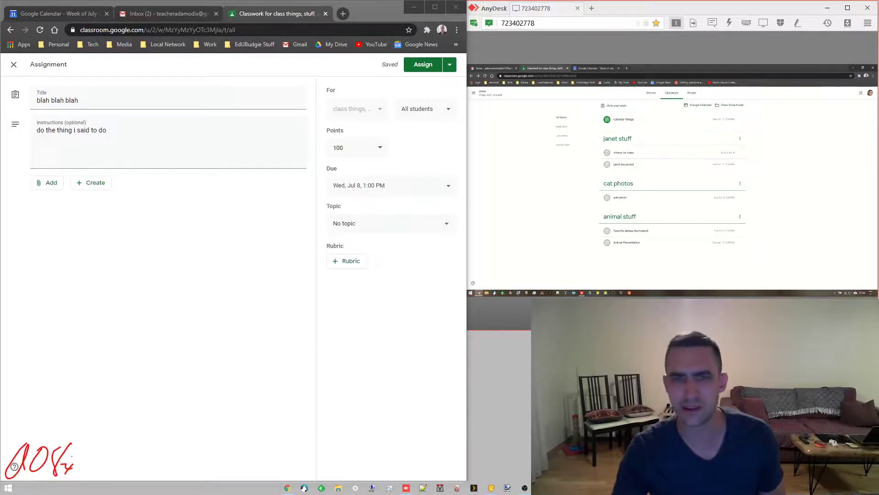
After glancing at the calendar week, assign the assignment to students
click(36, 15)
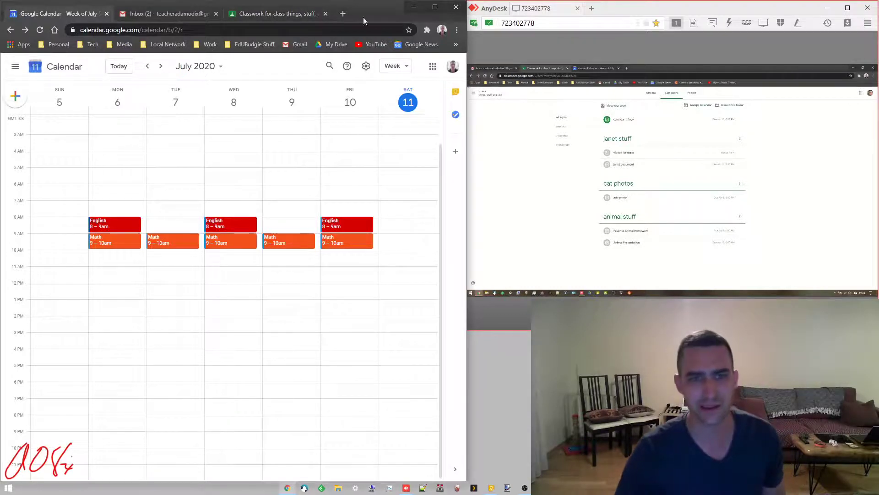
click(266, 18)
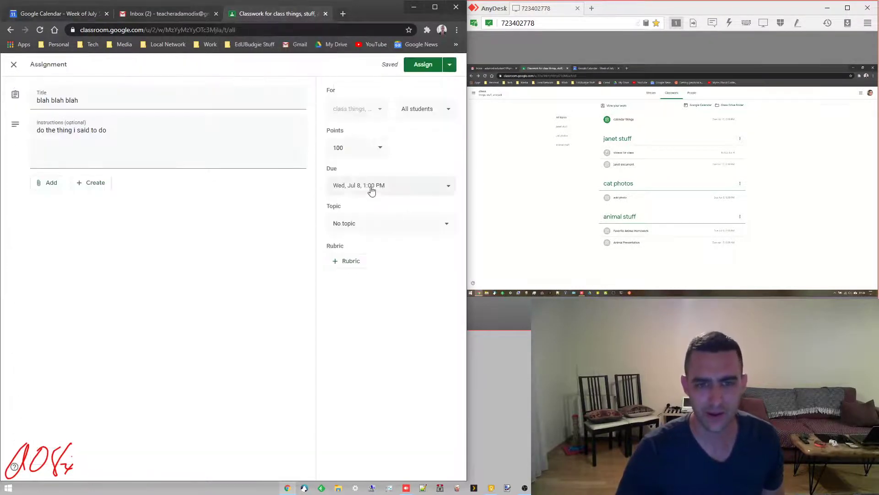
click(419, 65)
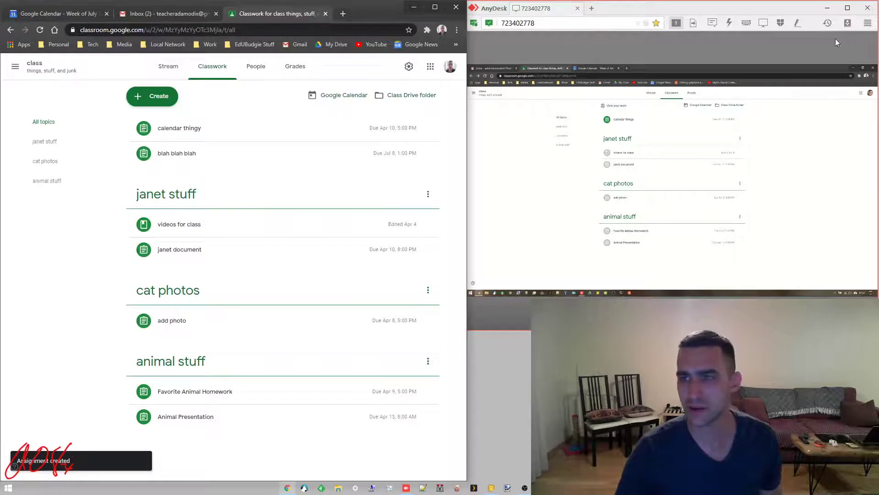
Open the class's Classwork list in the student's full-screen remote session
click(848, 7)
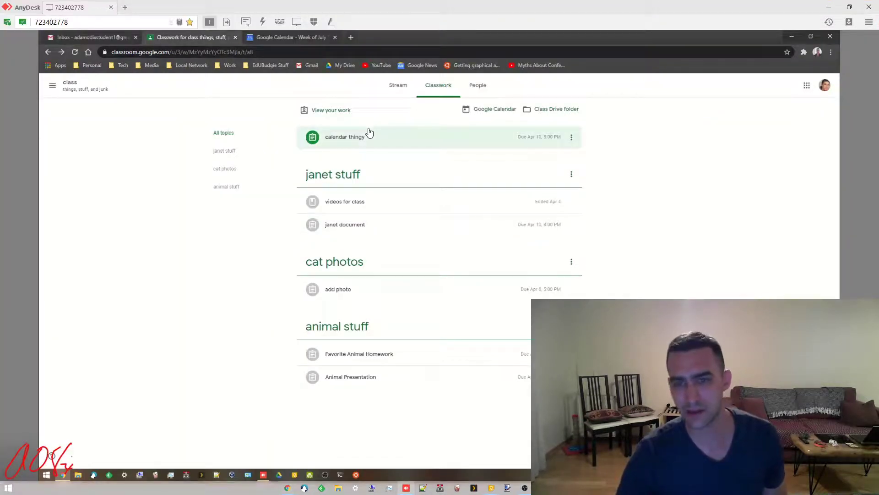
click(393, 86)
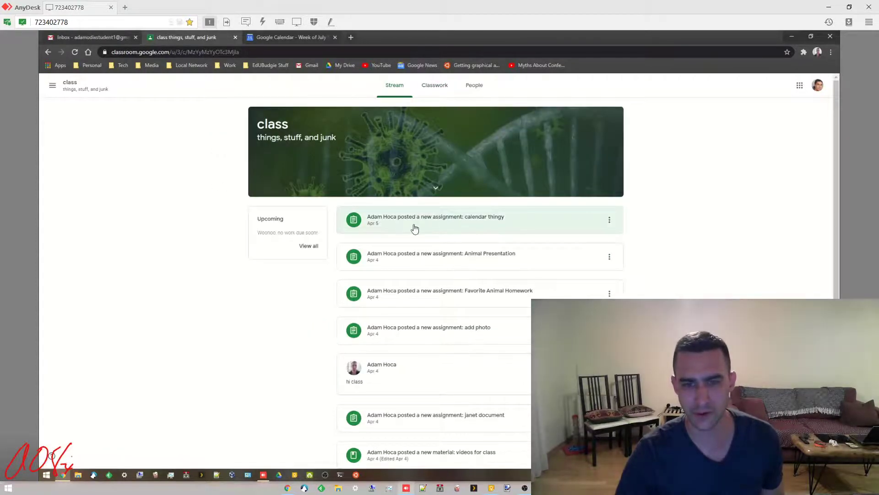
click(432, 85)
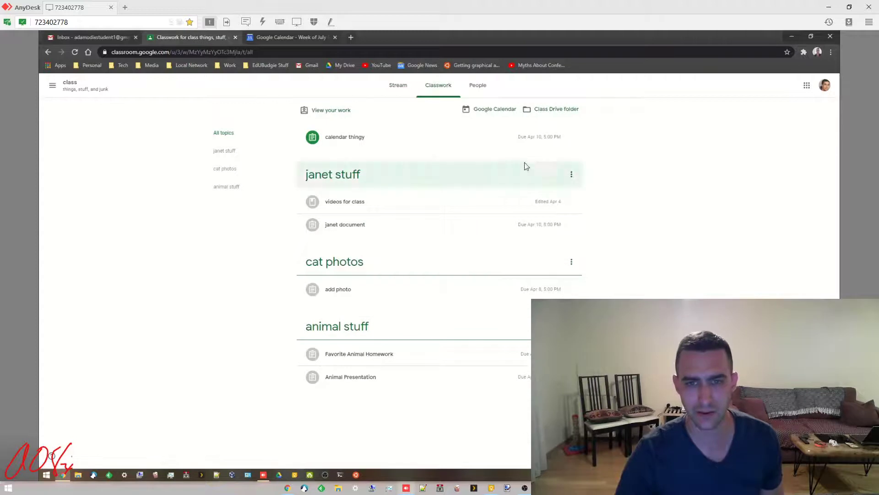
Open the class calendar from Classwork, look at next week, then return to July 5–11
click(497, 110)
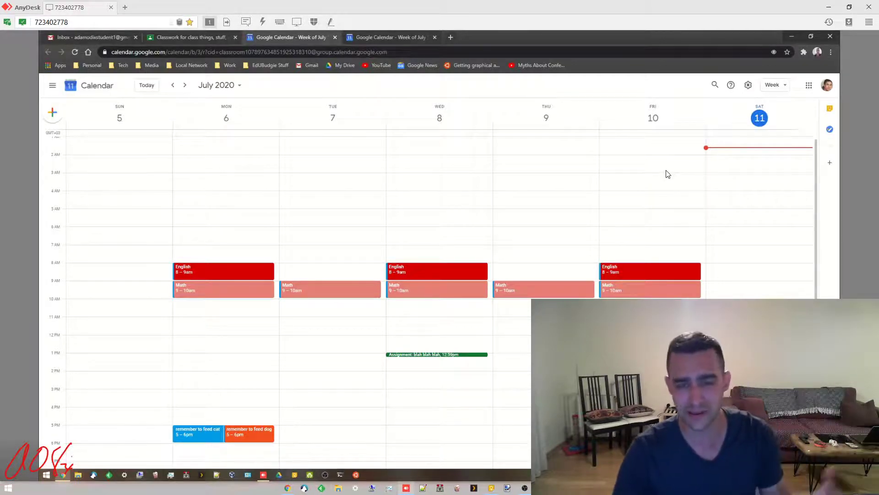
click(184, 85)
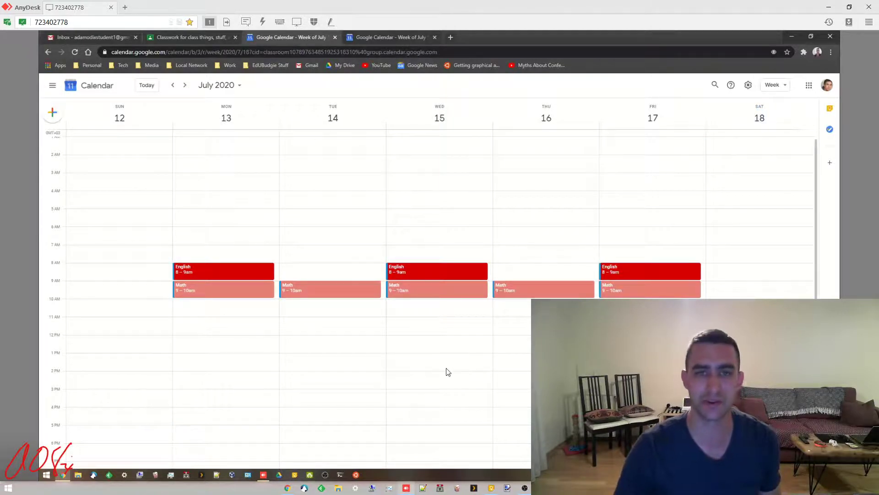
click(173, 86)
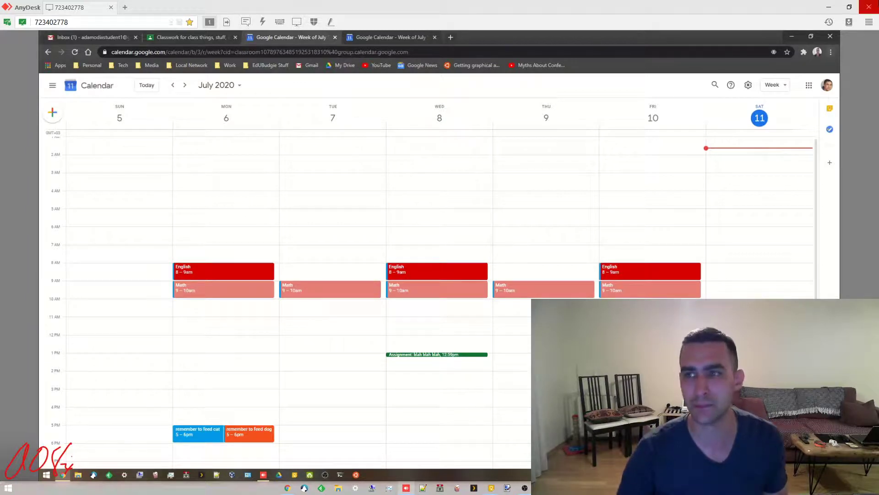
Add 'the book called "Awesome Book" by Author' to Wednesday's English class description
click(849, 7)
click(91, 13)
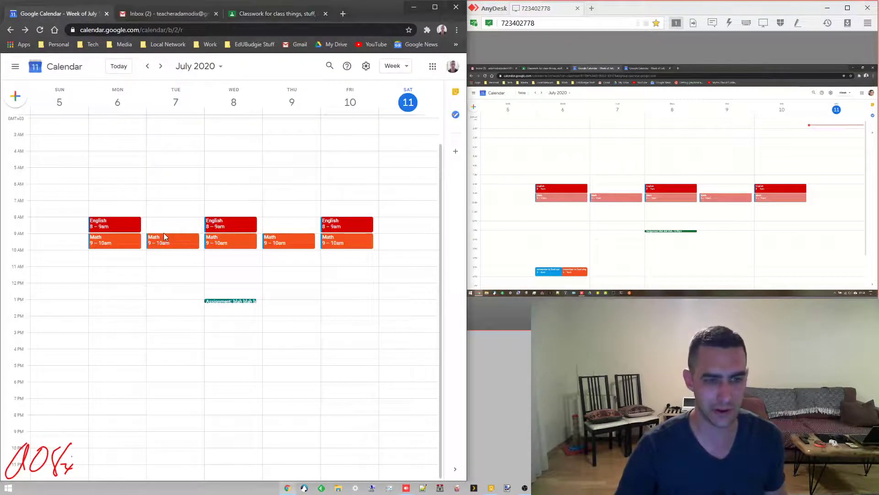
click(231, 226)
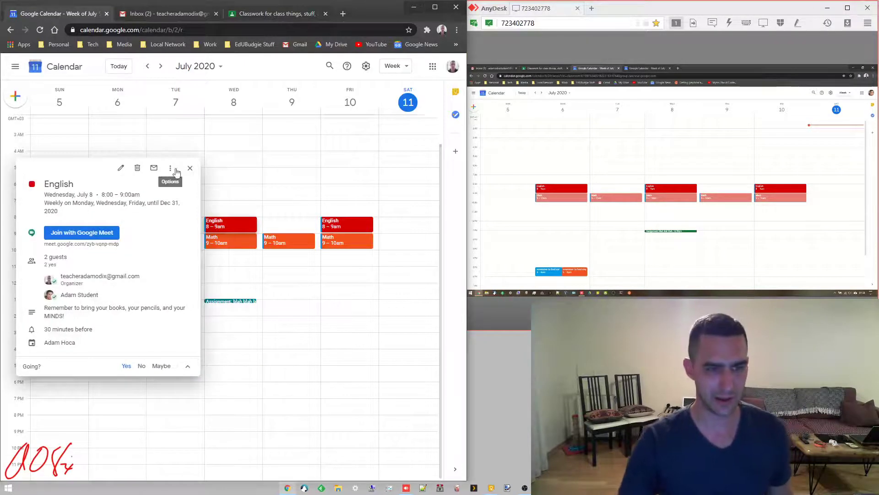
click(122, 169)
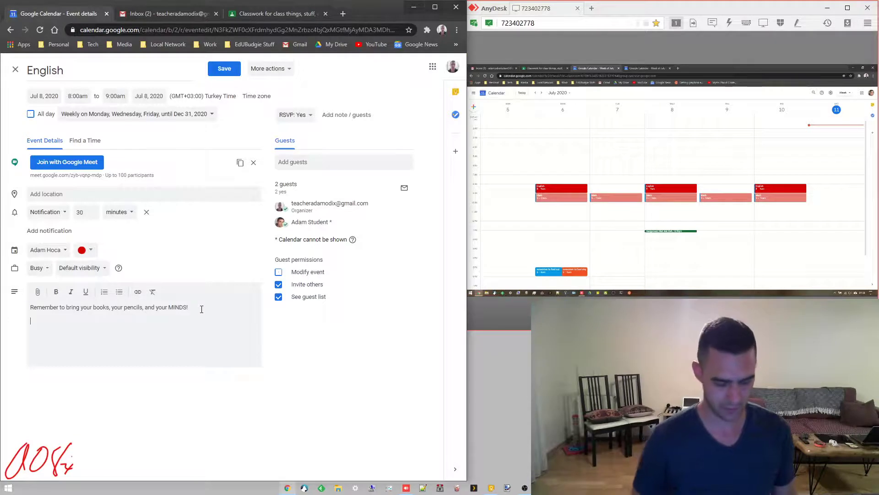
text(the book called)
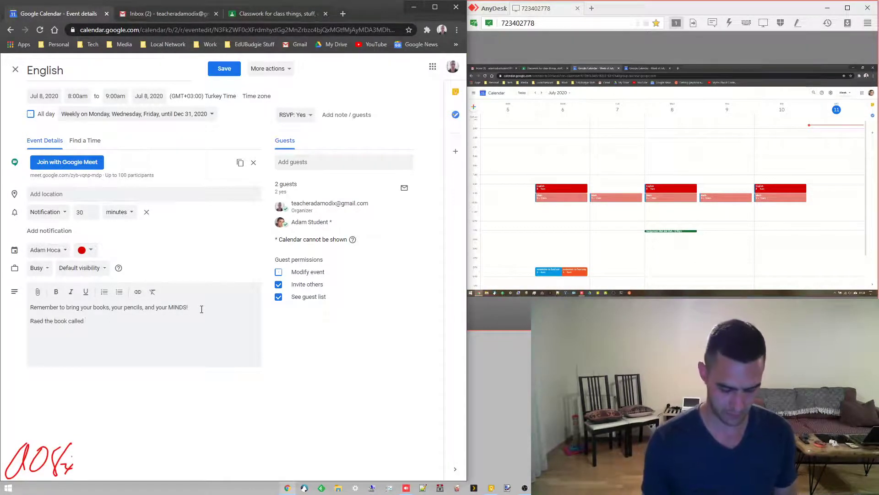
text( "Awe)
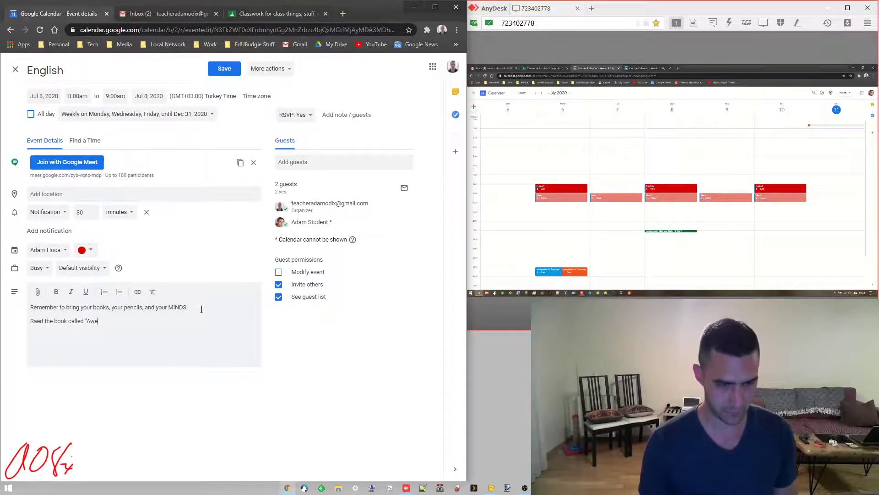
text(some Book")
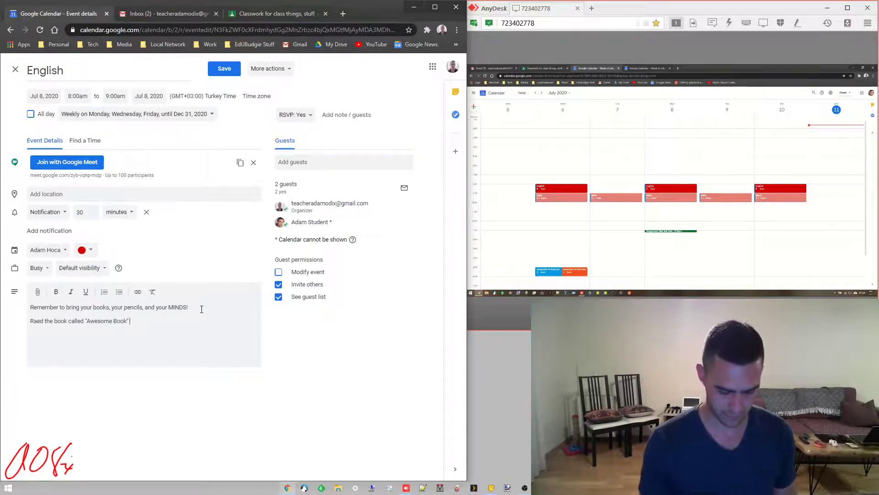
text( by Author)
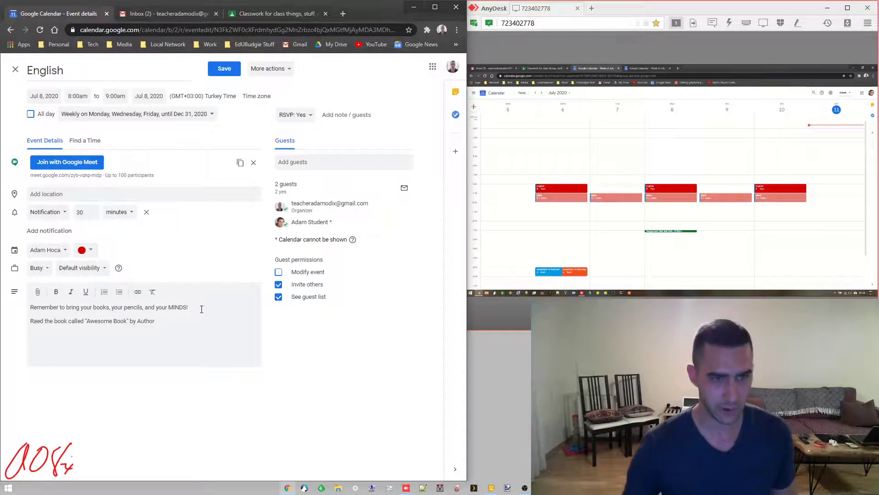
Save it for this event only without emailing guests, then check the updated description
click(218, 69)
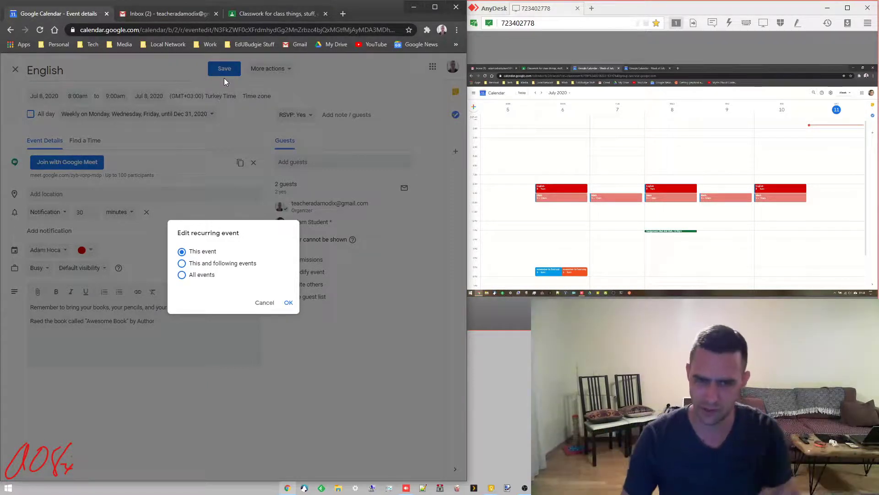
click(289, 303)
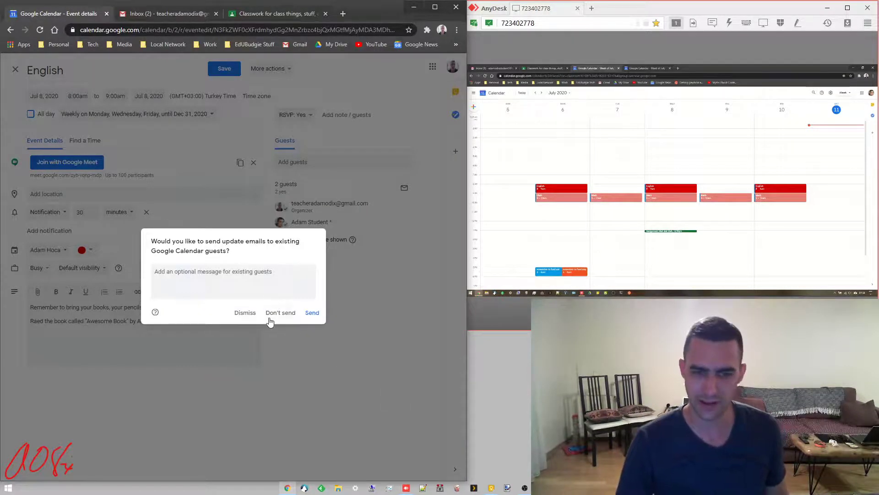
click(274, 315)
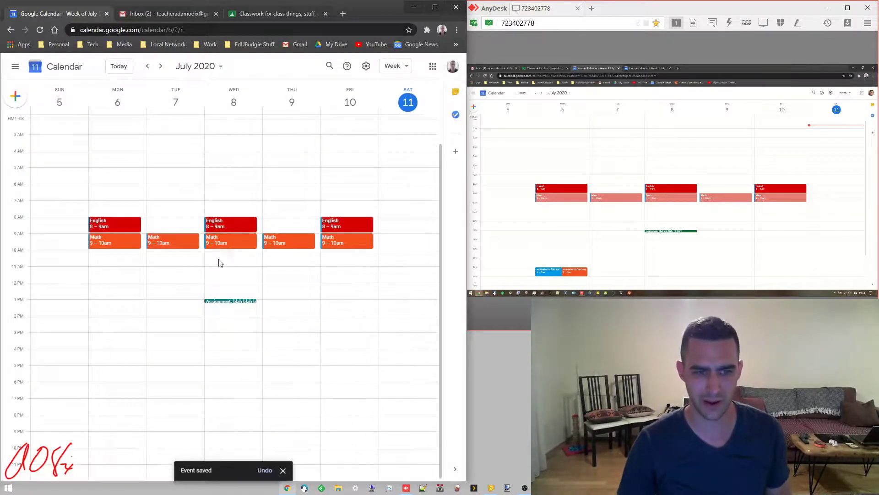
click(233, 226)
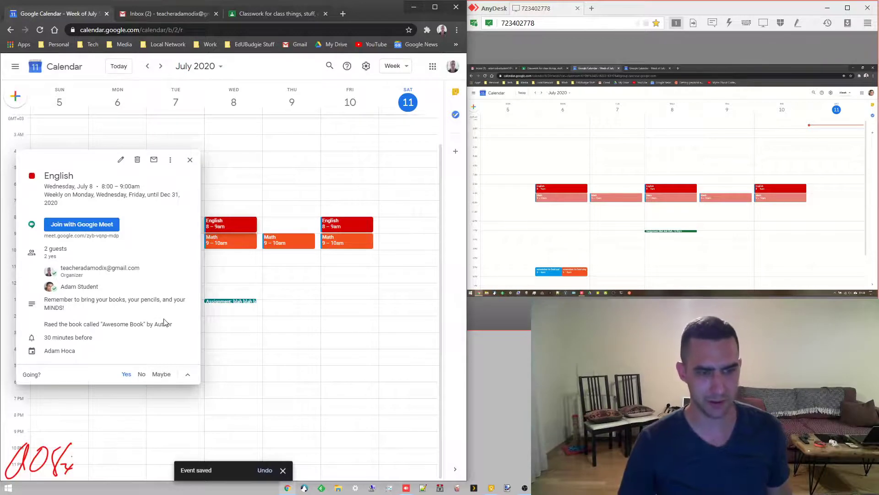
click(190, 159)
View the student's Wednesday English event with the reading note, then open the student's Gmail
click(847, 8)
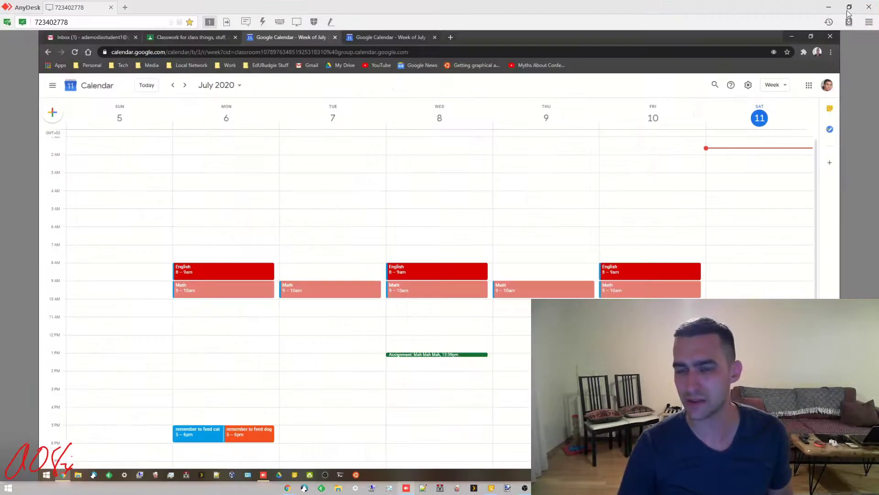
click(474, 271)
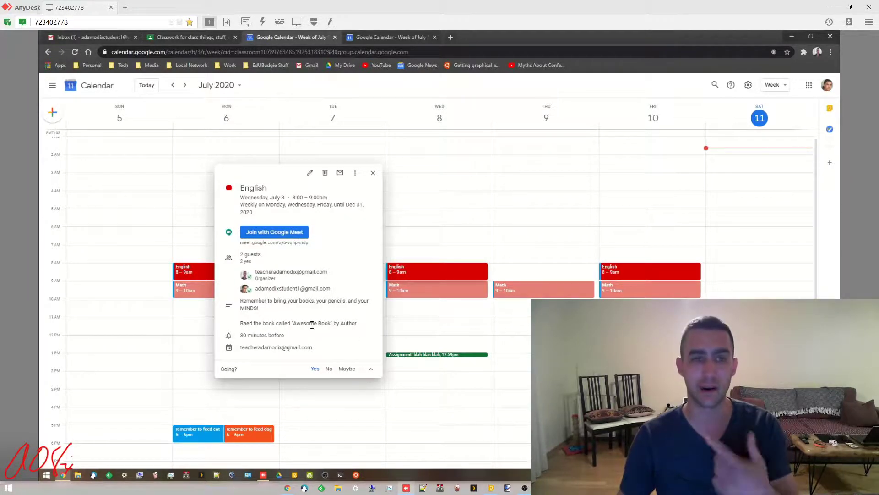
click(100, 36)
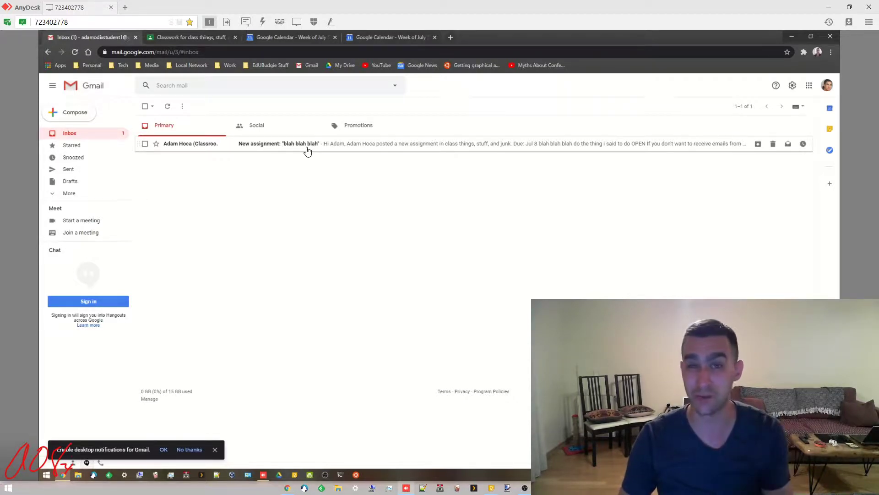
Delete the 'blah blah blah' assignment email from the student's inbox and return to Calendar
click(145, 143)
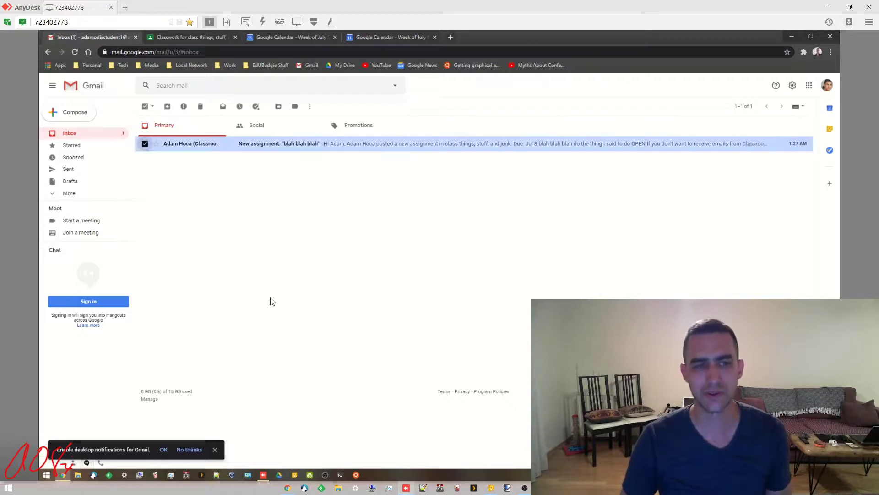
click(200, 106)
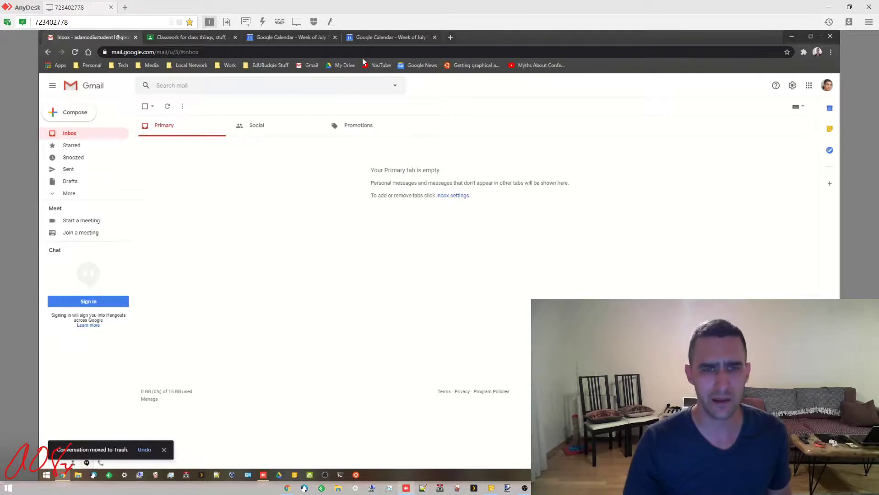
click(378, 37)
Close the duplicate Calendar tab and the English event popup on the student's week view
click(435, 37)
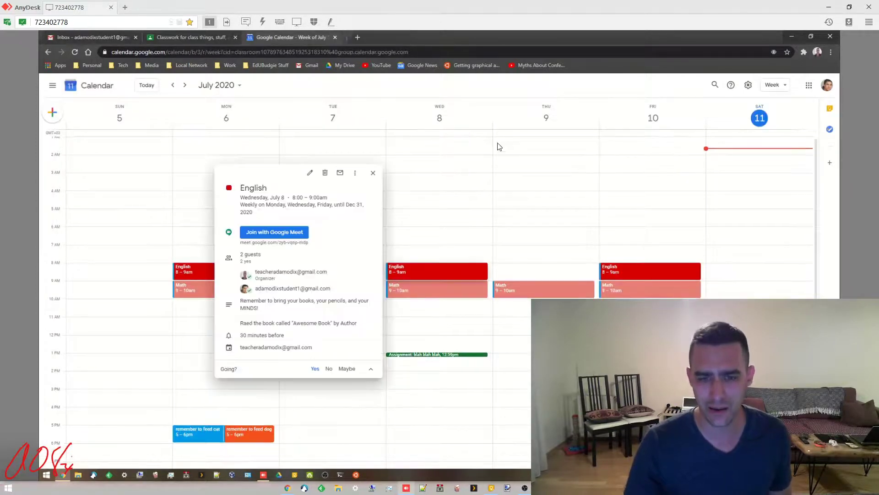
click(373, 174)
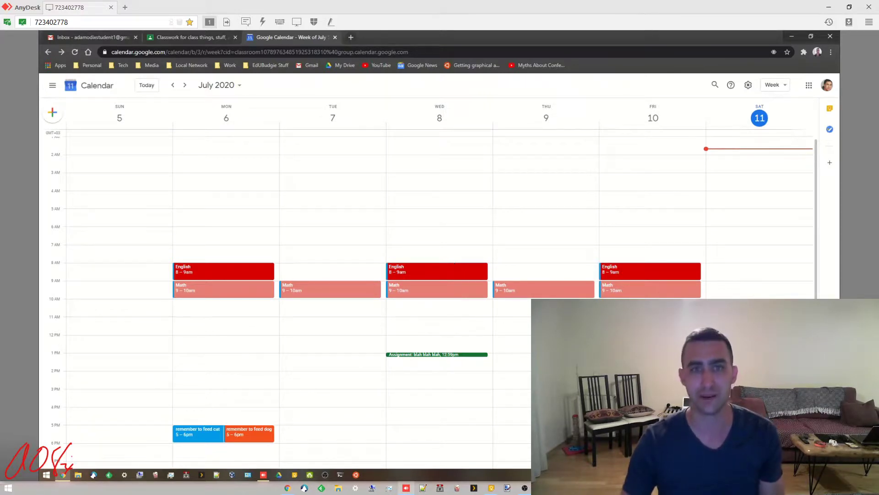
Restore the AnyDesk window so the teacher's calendar shows beside the student's screen
click(849, 7)
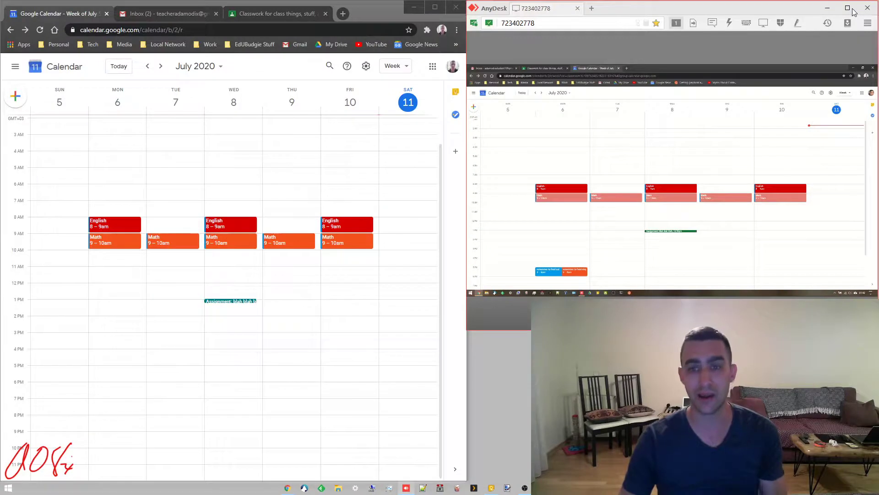